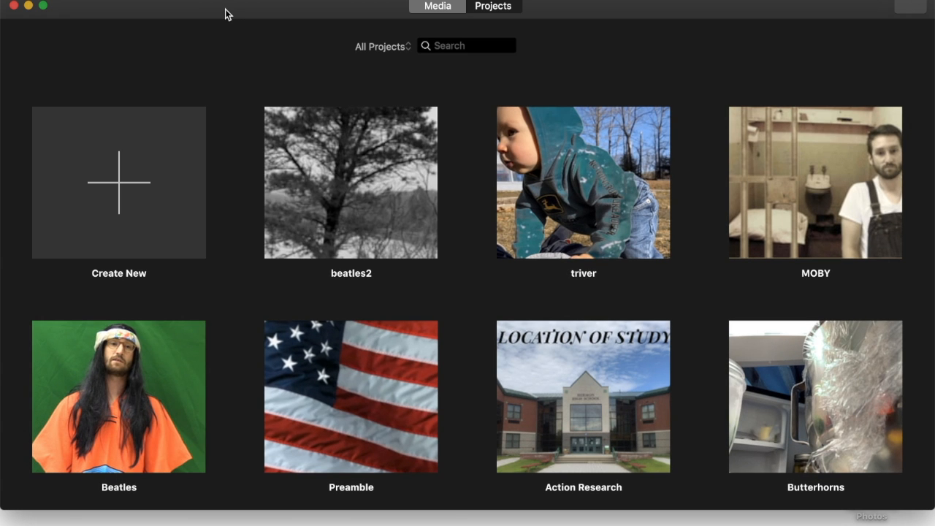
Create a new Movie project (not a trailer), My Movie 1, from the Projects browser
drag(225, 13, 257, 0)
click(143, 184)
click(134, 257)
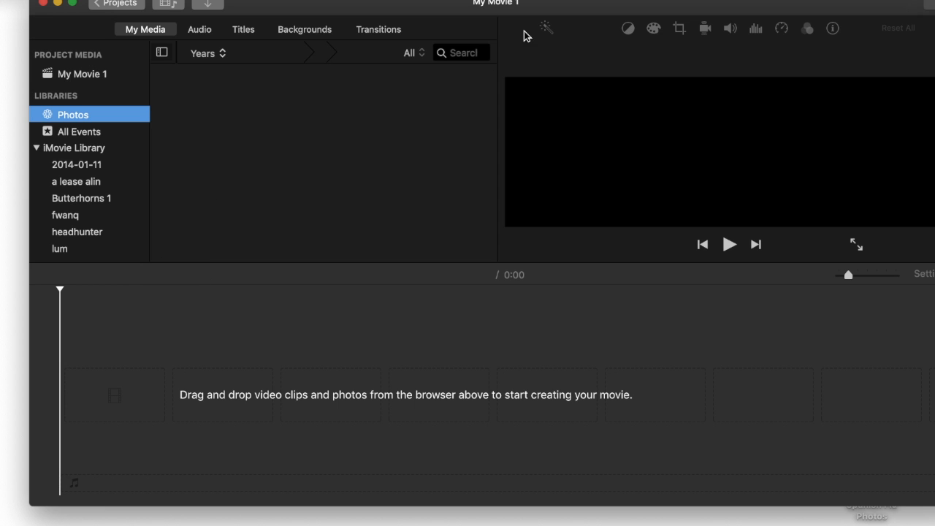
Open the desktop's Spanish Flu Photos folder and preview its images
drag(683, 4, 529, 6)
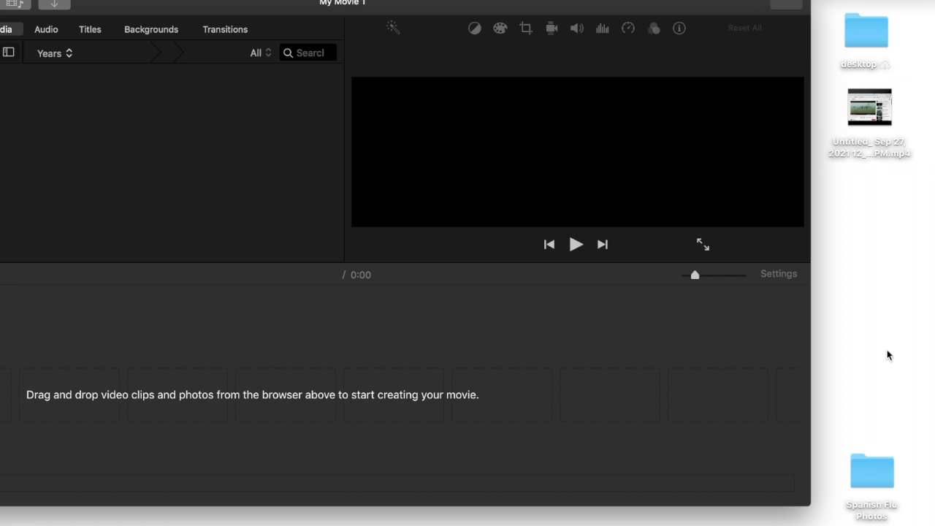
click(868, 465)
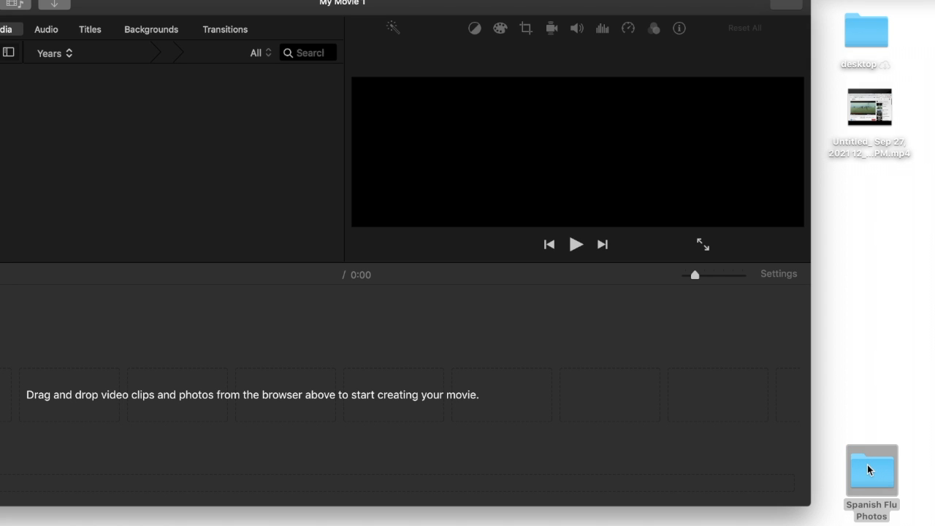
double_click(867, 465)
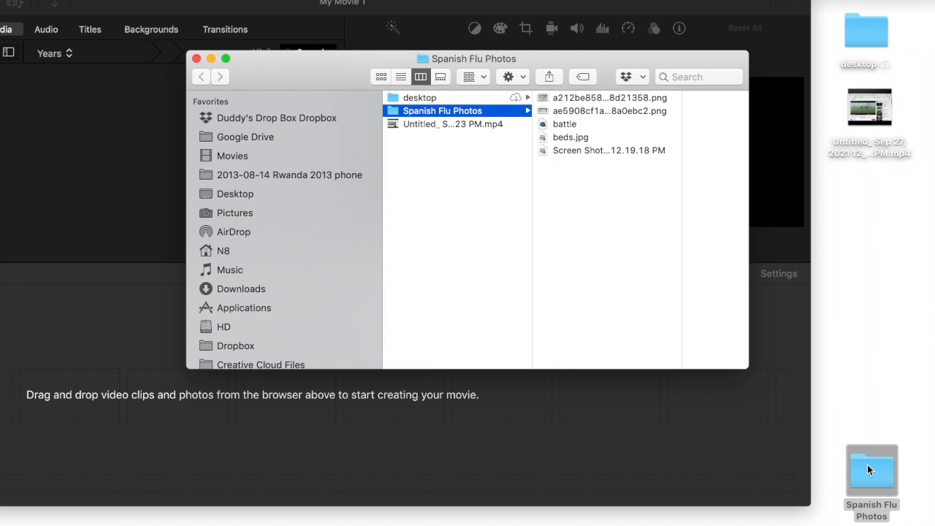
click(596, 95)
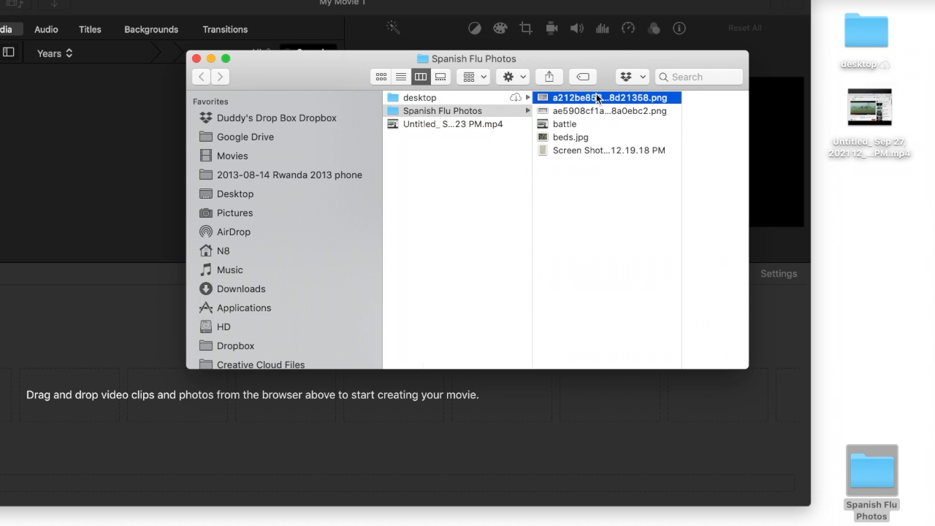
key(Down)
key(Down)
key(Down)
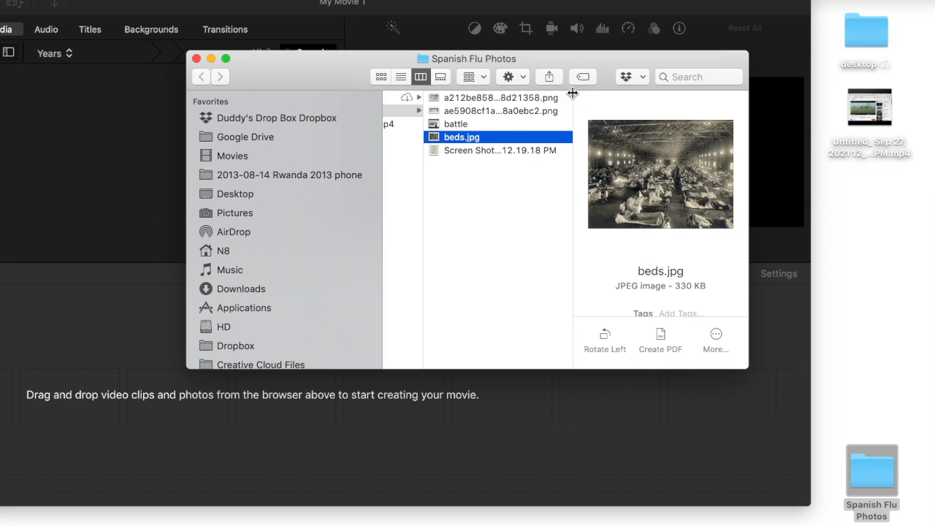
click(480, 150)
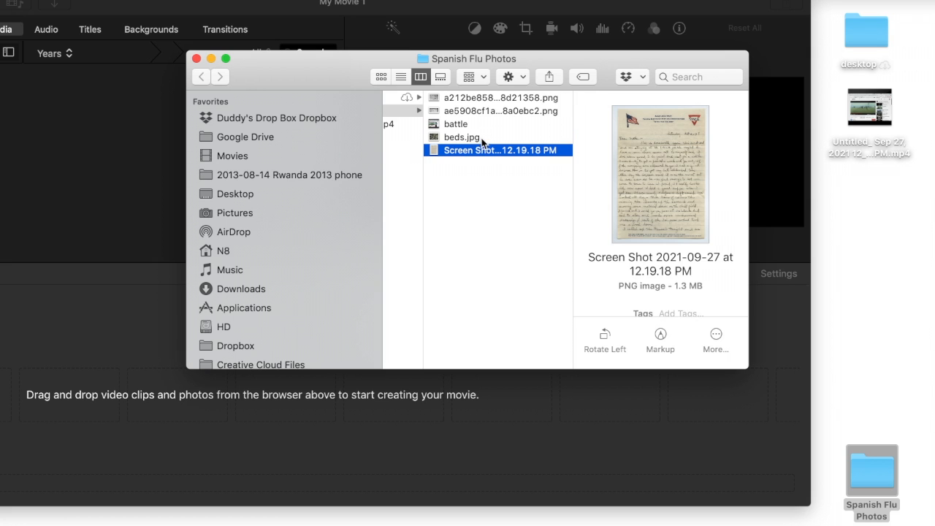
Drag beds.jpg onto the iMovie timeline as a 0:04 clip and close the folder window
click(481, 138)
drag(467, 137, 180, 377)
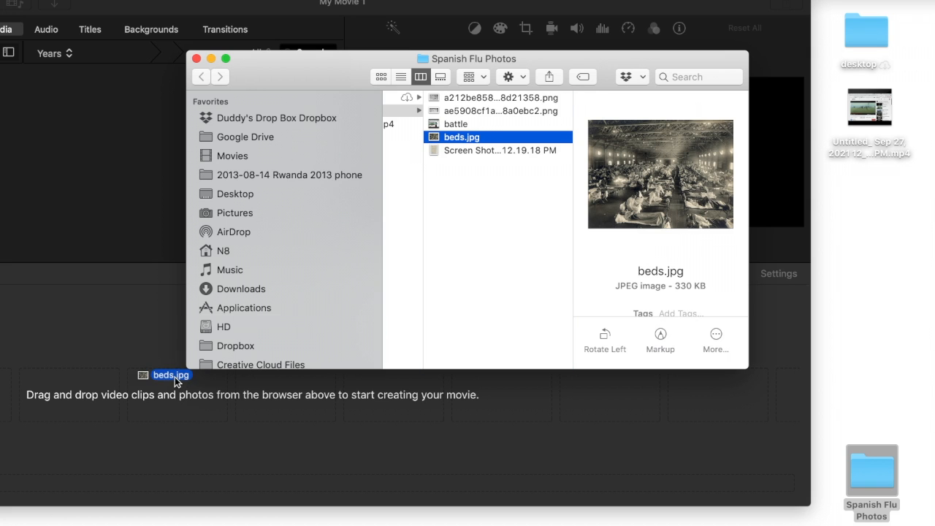
drag(113, 384, 114, 387)
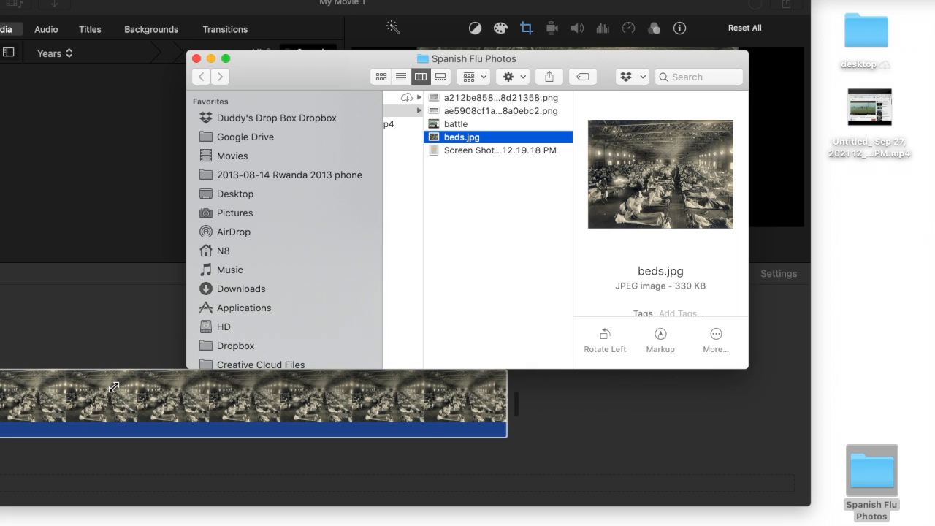
click(196, 59)
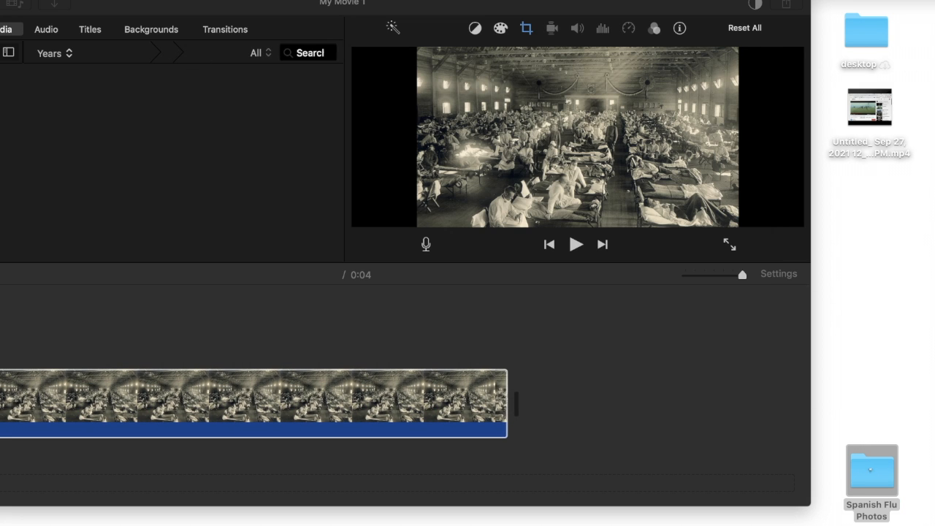
drag(400, 4, 545, 3)
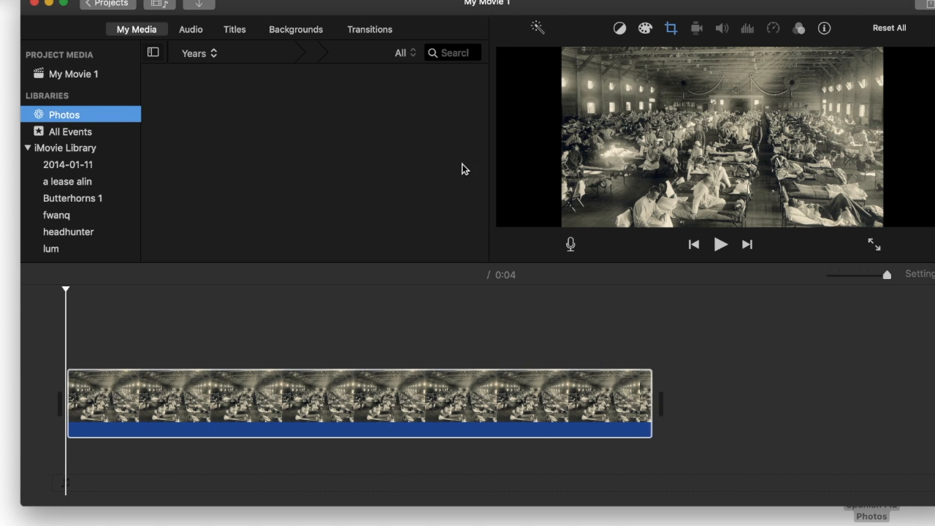
Switch the beds.jpg clip's crop style from Ken Burns to Crop to Fill
click(393, 391)
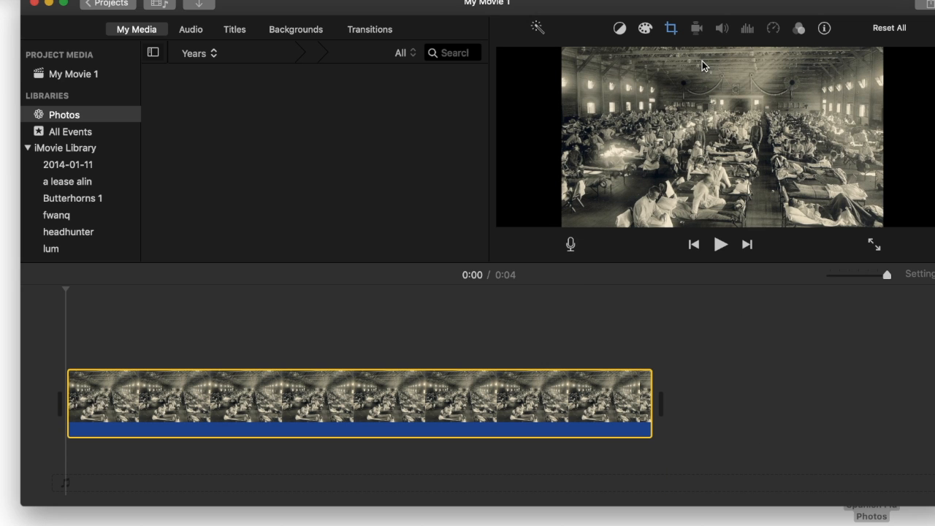
click(671, 29)
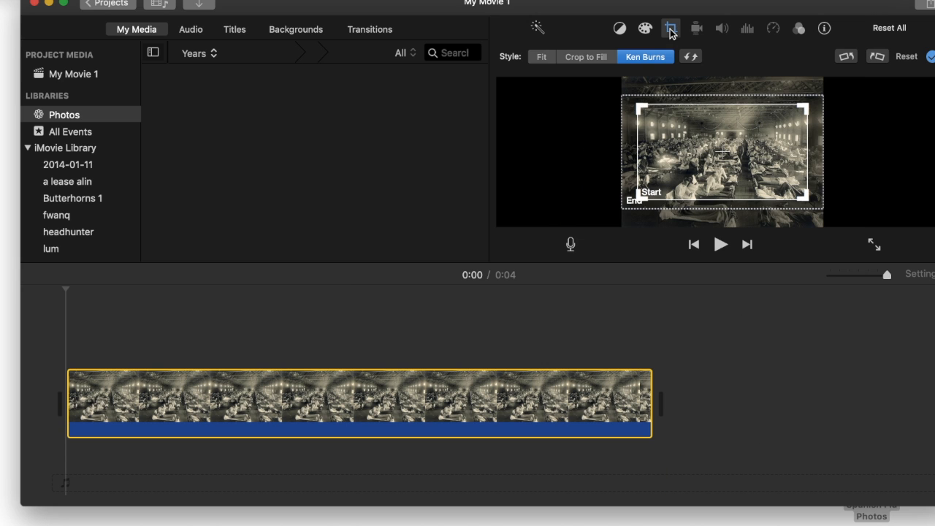
click(590, 57)
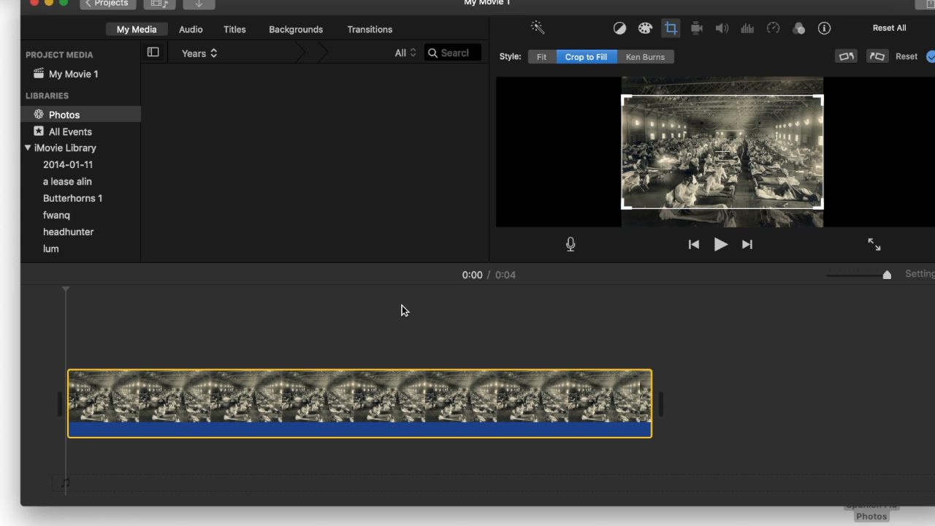
click(278, 325)
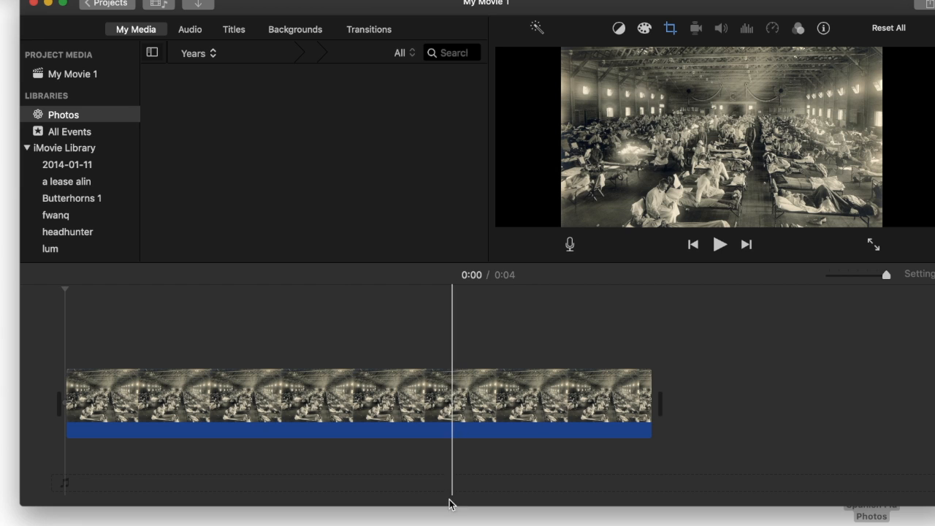
Make iMovie taller, open the voiceover recording controls, and move the window aside
drag(462, 506, 462, 525)
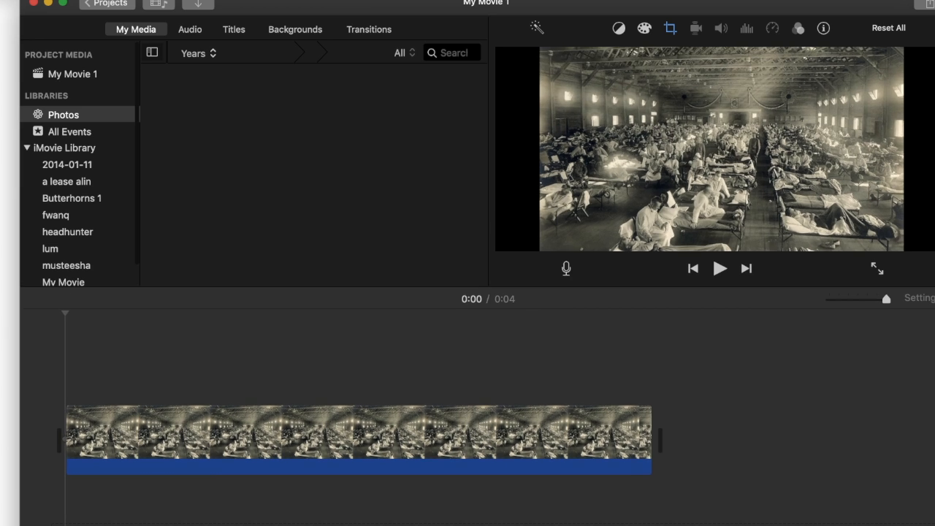
click(566, 267)
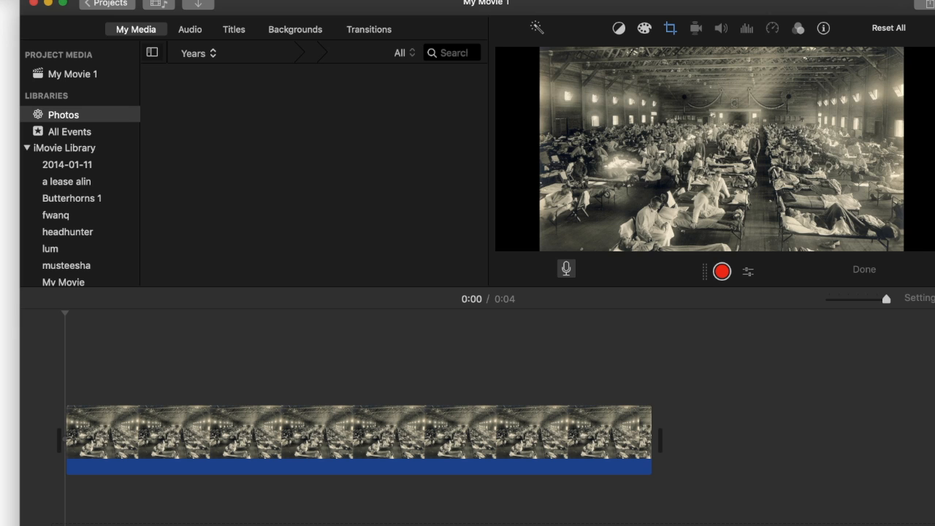
drag(858, 9, 804, 6)
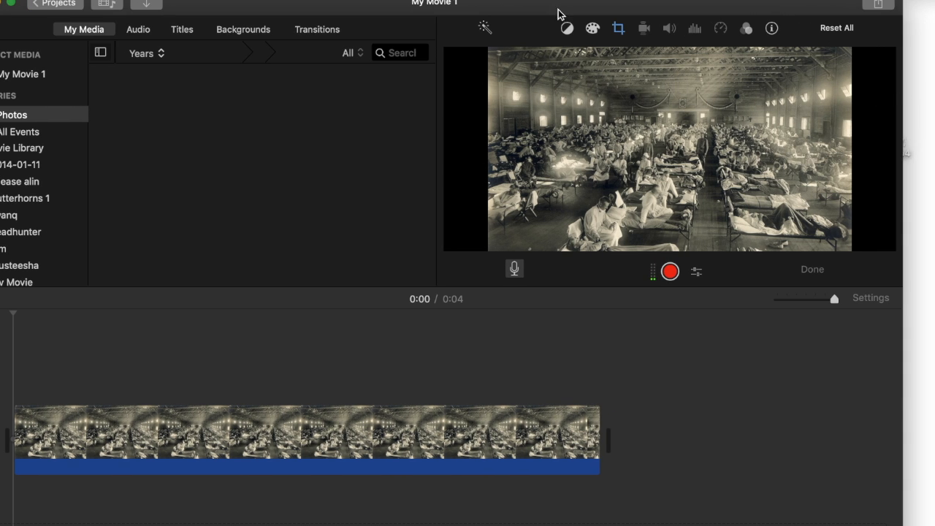
drag(548, 5, 606, 199)
Place the Spanish Flu Documentary Script in Chrome beside iMovie and scroll to the narration
mouse_move(554, 525)
click(376, 517)
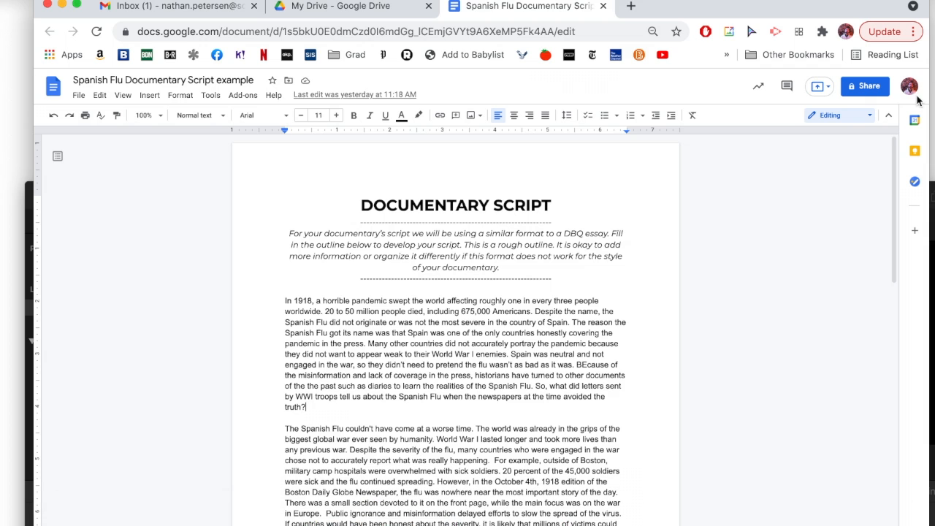
drag(929, 93, 750, 94)
drag(547, 122, 511, 128)
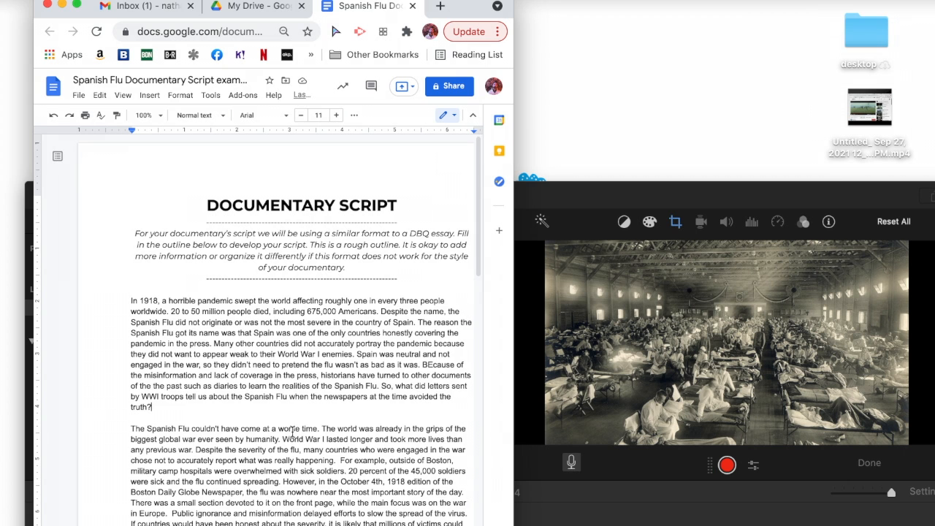
scroll(292, 433, down, 3)
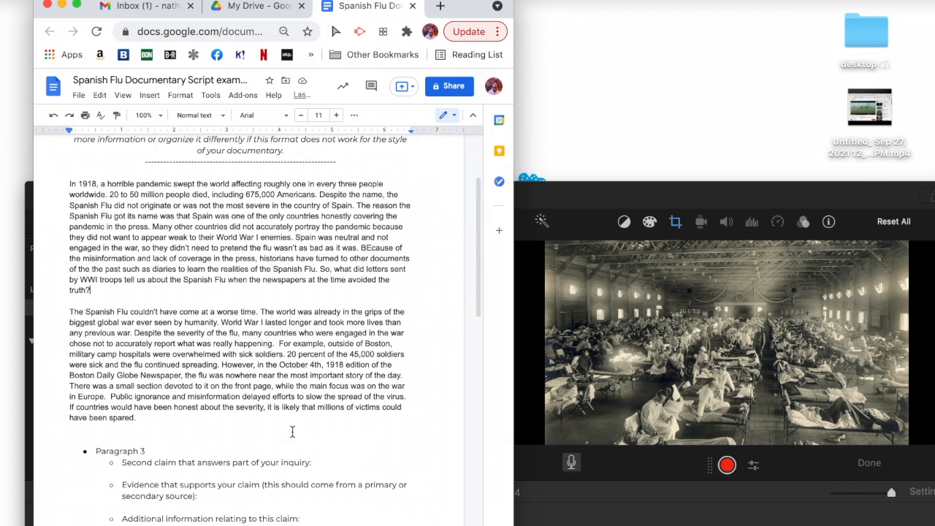
Record a voiceover while reading the script's opening paragraph aloud
click(727, 465)
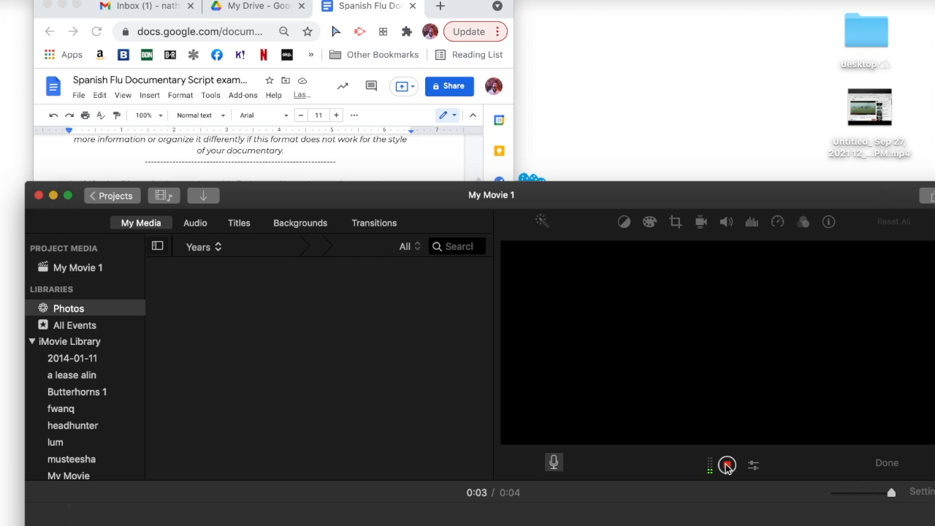
click(458, 4)
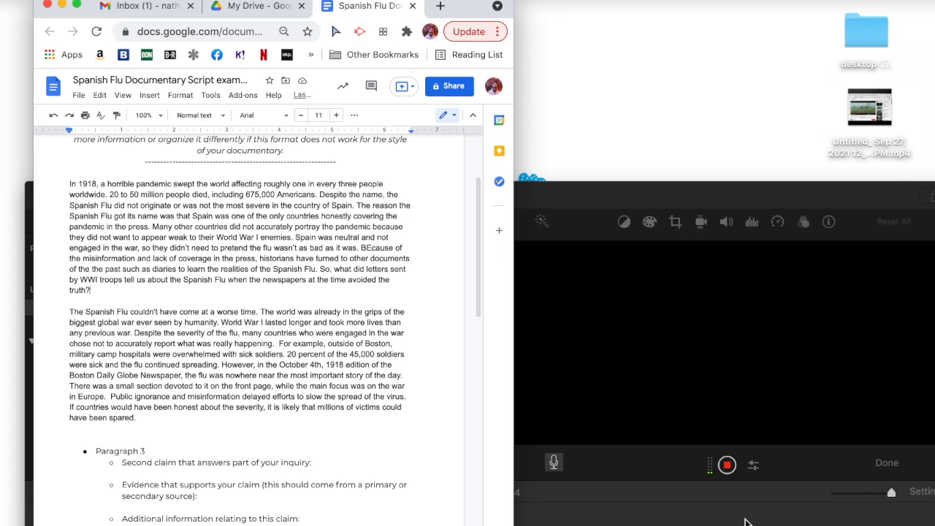
click(727, 464)
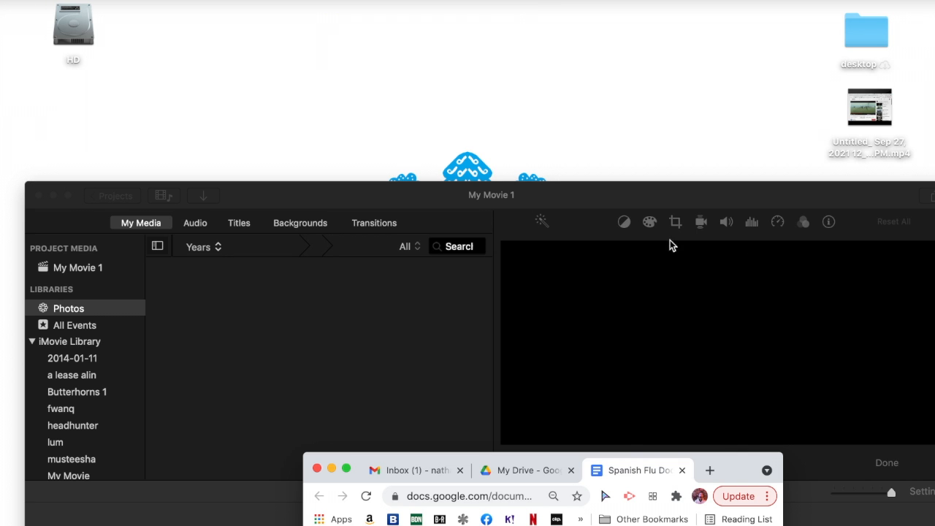
Stop recording, leaving a 58.0-second VO-1 clip under the beds photo, and reveal the timeline
click(684, 188)
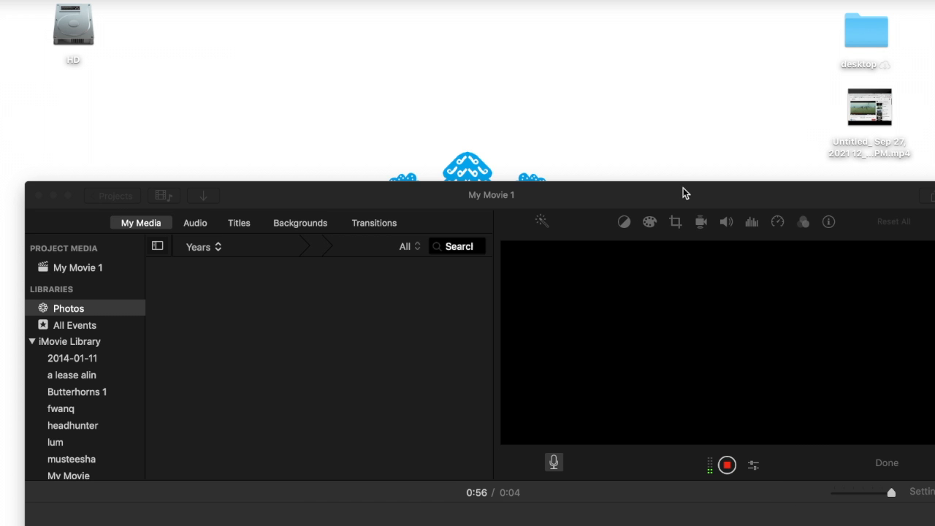
click(727, 468)
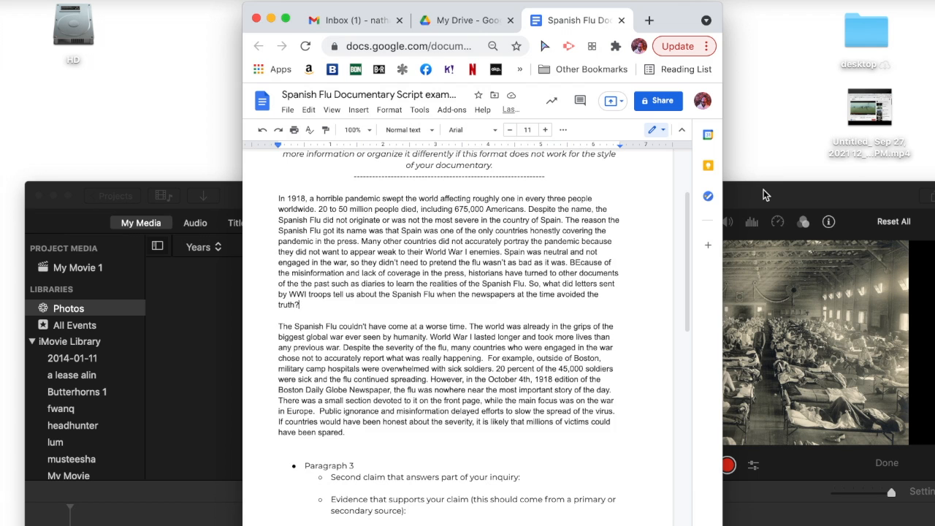
click(763, 190)
drag(549, 197, 539, 3)
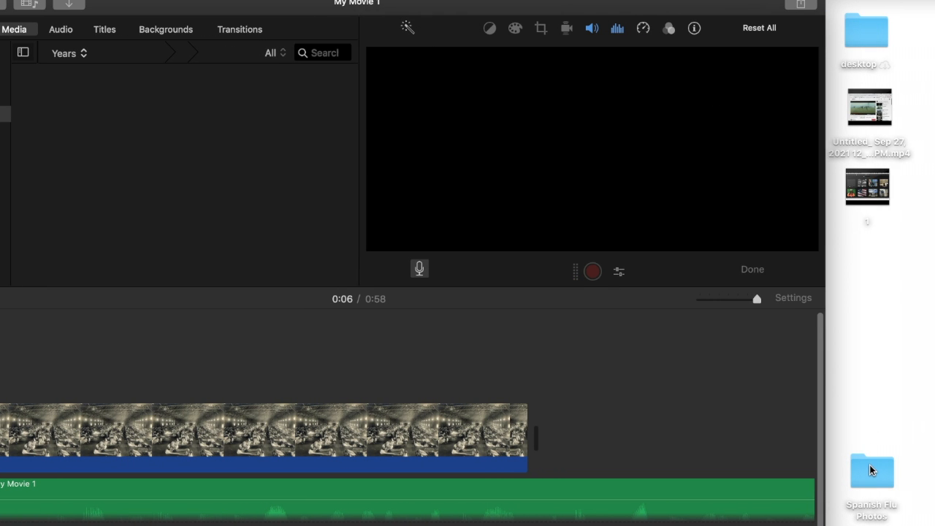
Open the Spanish Flu Photos folder and preview the newspaper, battle movie, beds and h_15042597 files
click(869, 467)
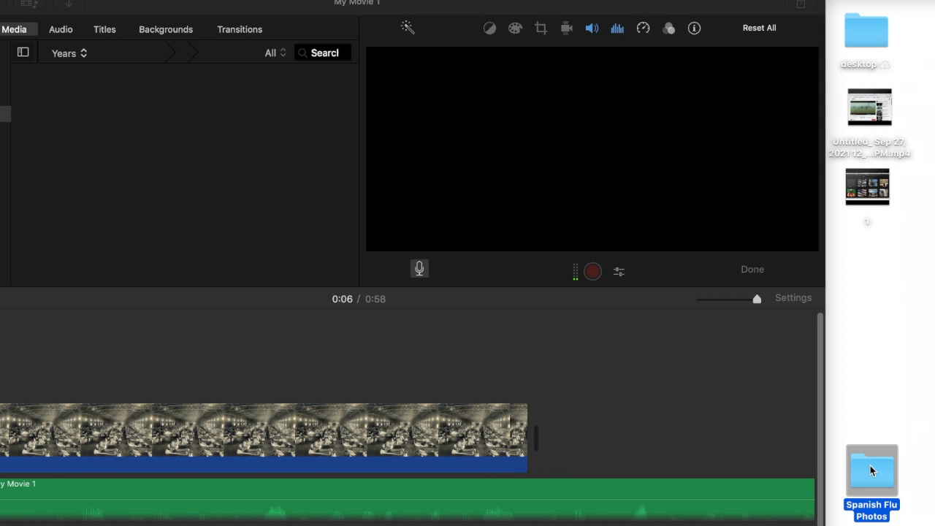
double_click(870, 465)
click(582, 97)
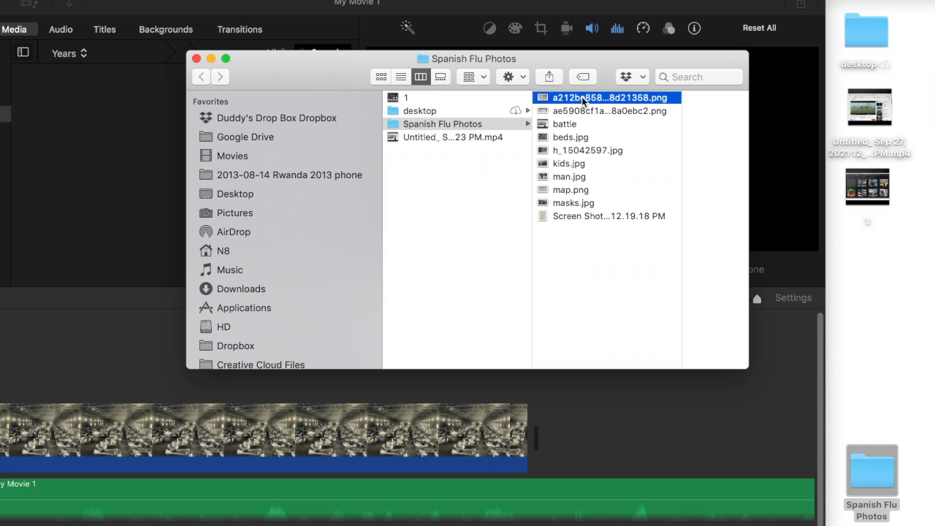
click(547, 110)
click(516, 125)
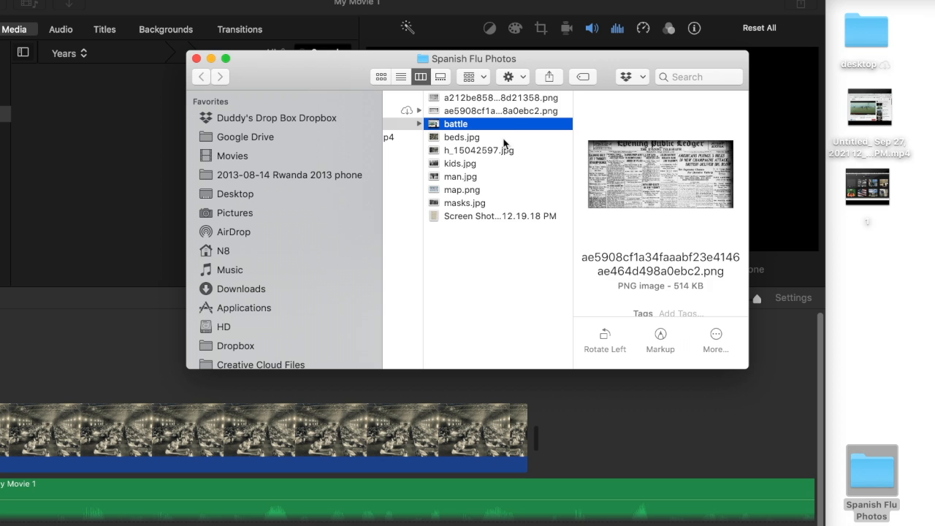
click(495, 137)
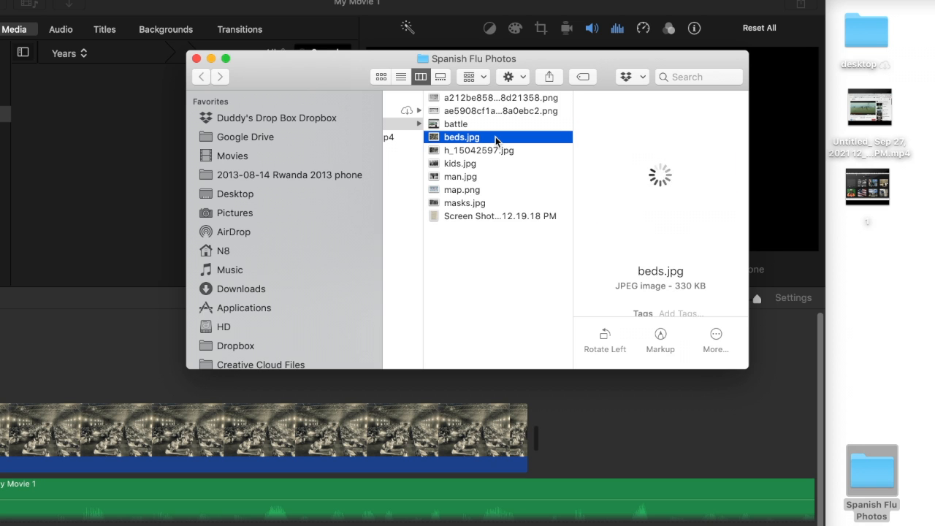
click(478, 151)
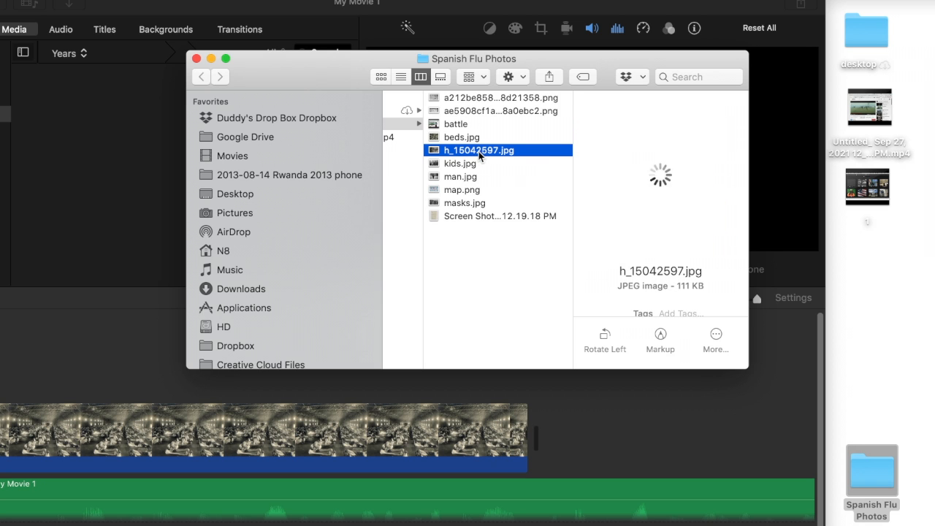
Add h_15042597.jpg to the timeline's end and map.png just before it
drag(479, 152, 461, 194)
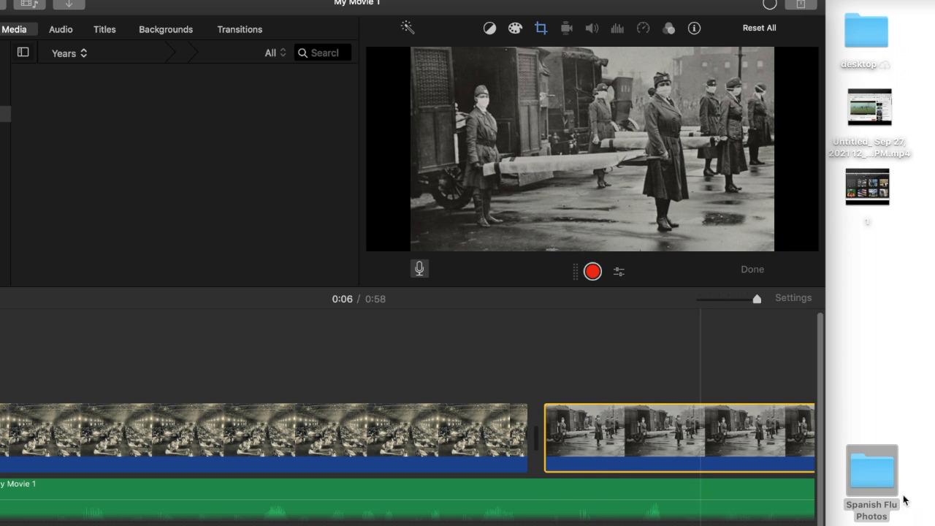
double_click(865, 468)
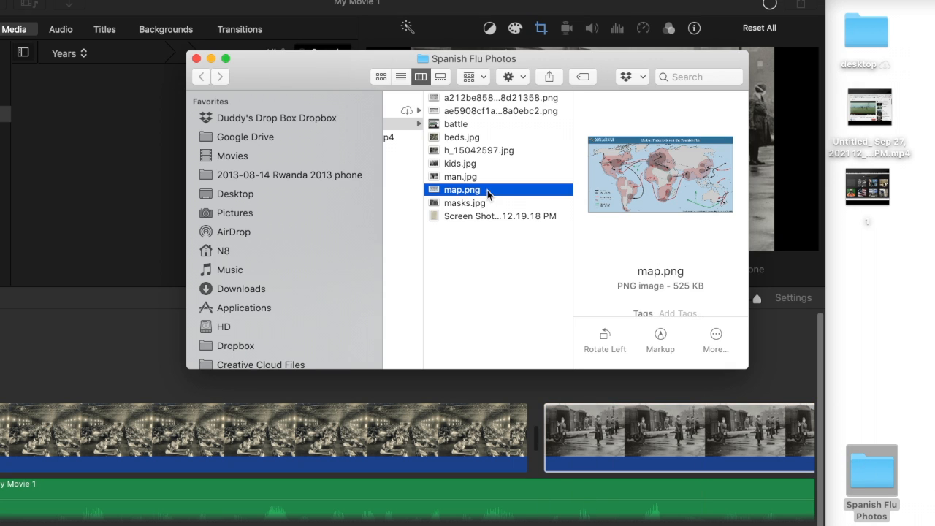
drag(488, 192, 540, 431)
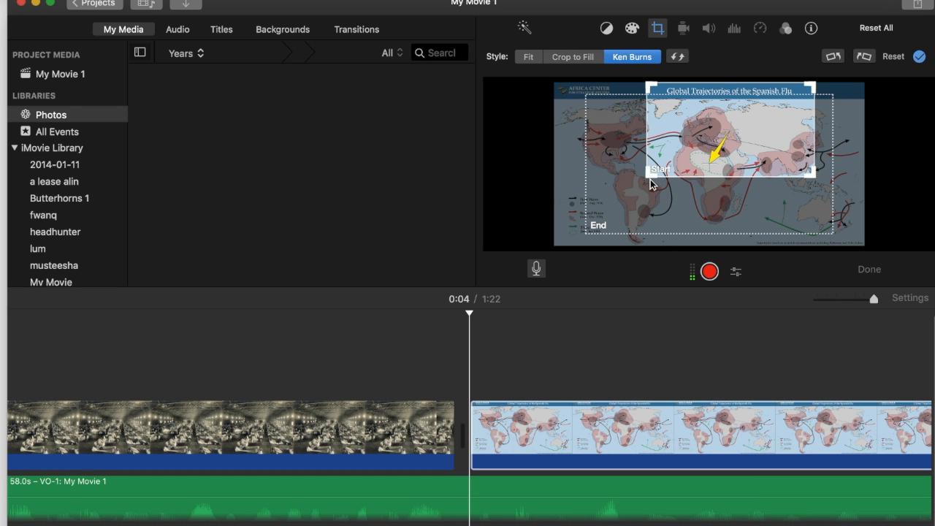
Give the map a Ken Burns move from the full world map to North America, then play it
drag(647, 176, 570, 242)
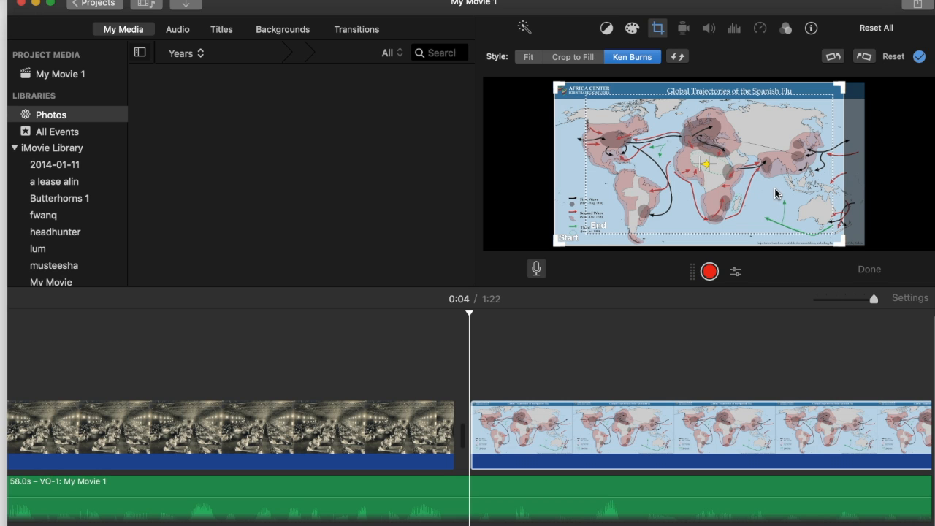
click(769, 162)
drag(647, 170, 622, 166)
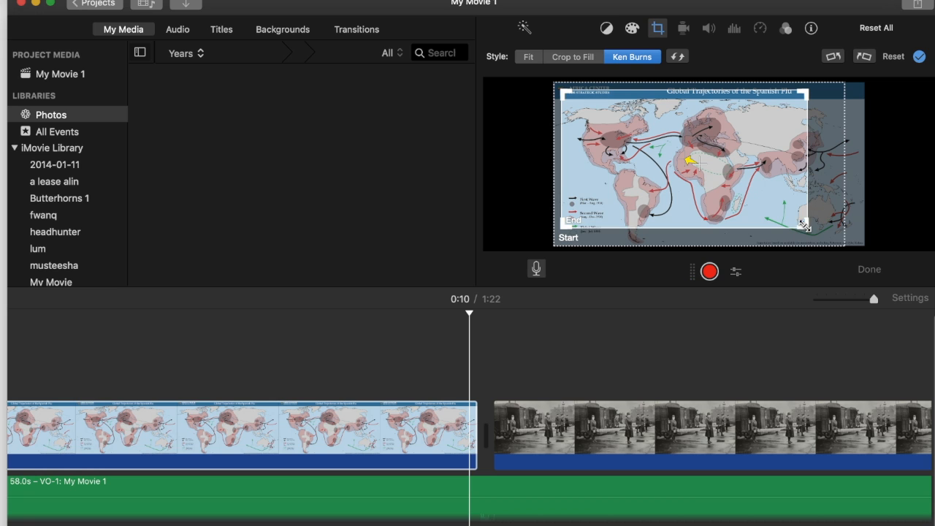
drag(806, 227, 672, 193)
drag(633, 135, 634, 163)
click(664, 326)
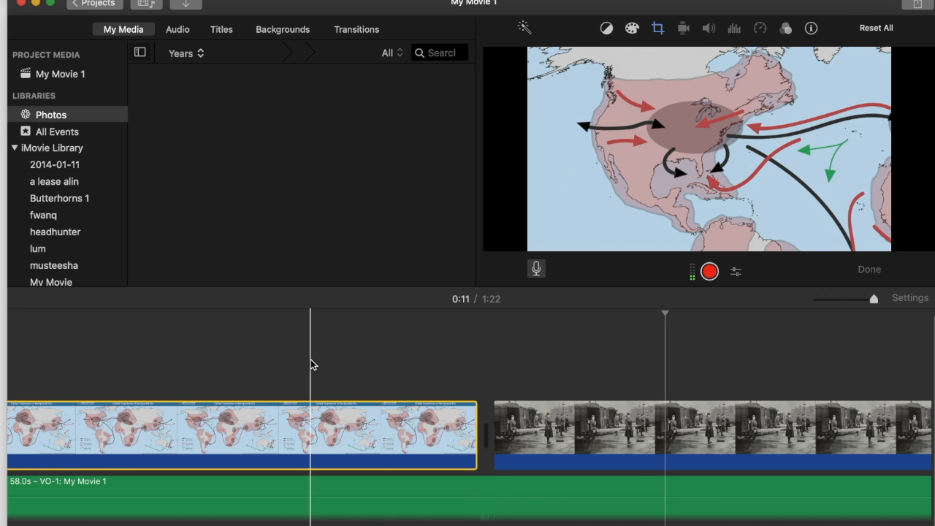
click(411, 375)
key(space)
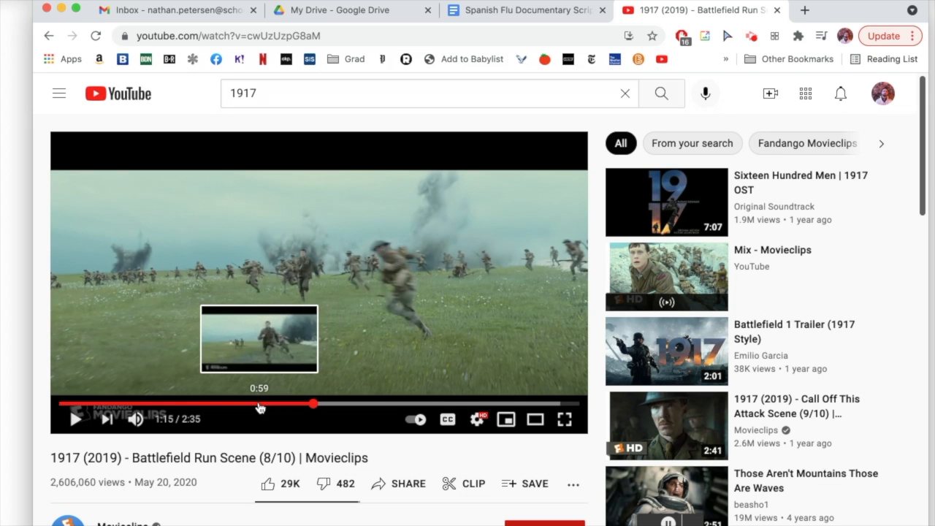
Rewind the battlefield video to 0:57 and bring up the capture toolbar with Shift+Command+5
click(251, 404)
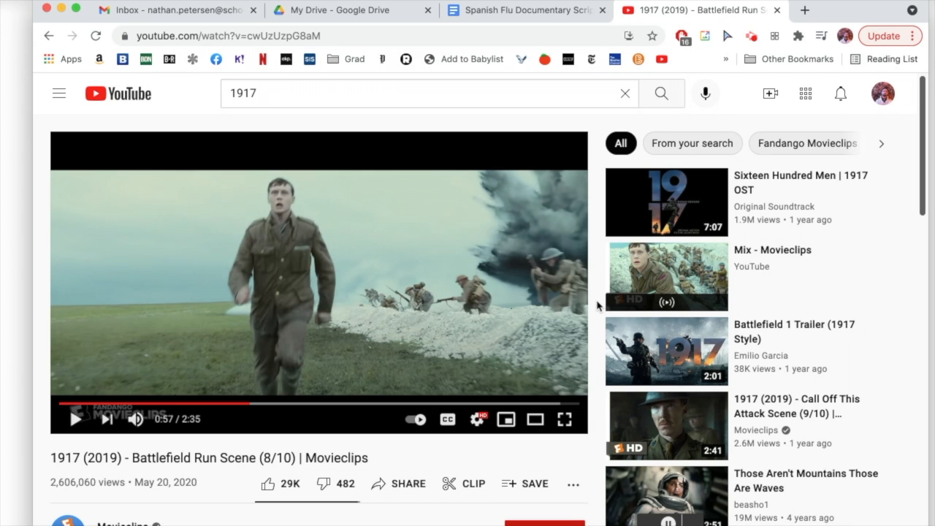
key(shift+super+5)
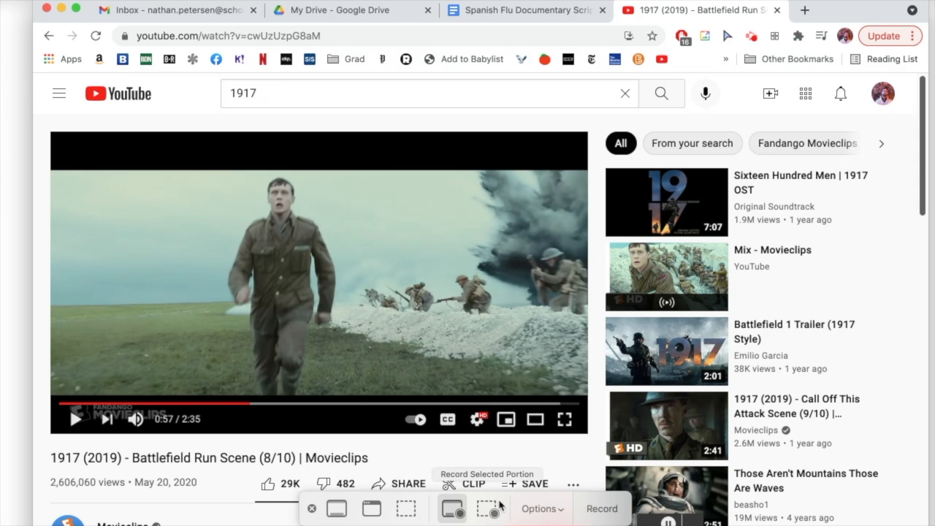
Start a screen recording, then play the 1917 battlefield clip full screen from 0:57
click(557, 510)
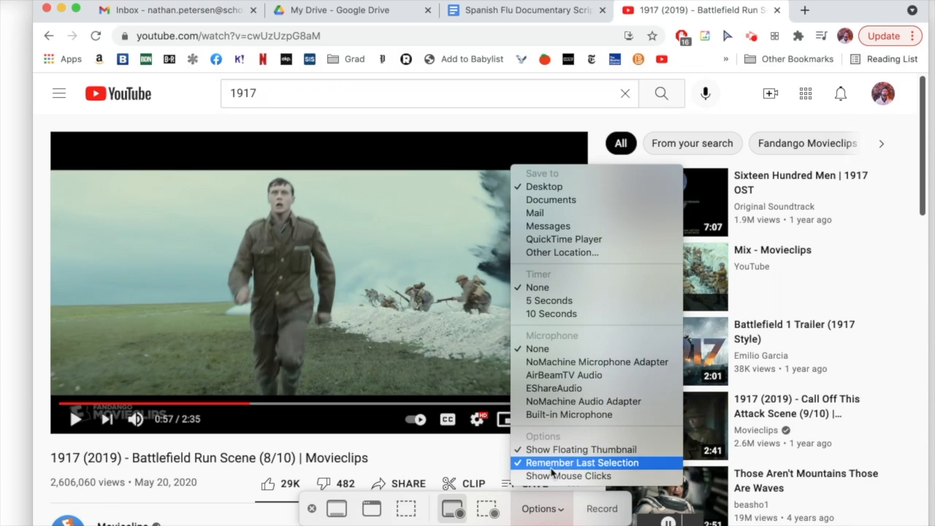
click(556, 509)
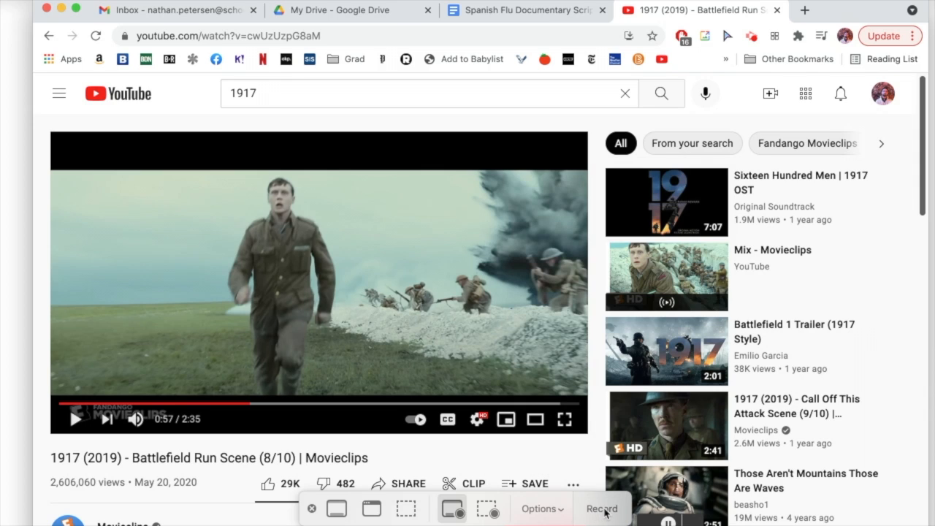
click(602, 509)
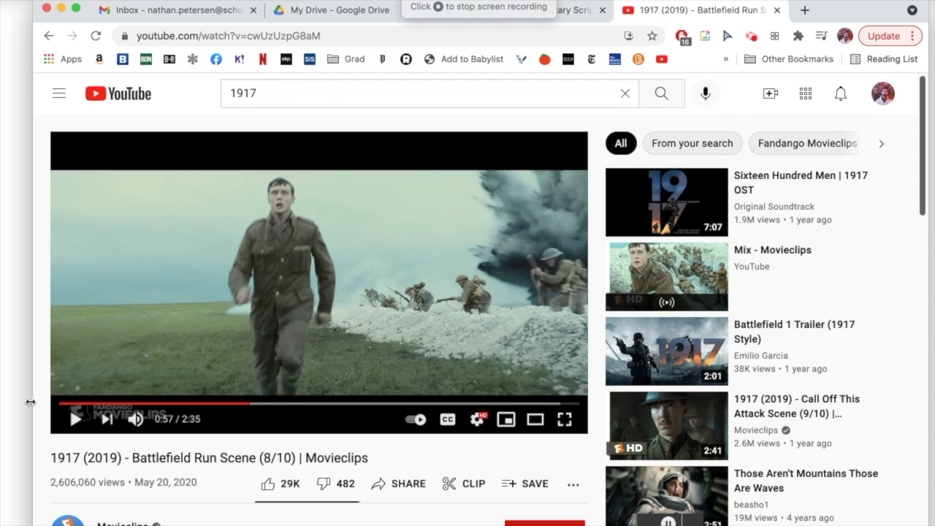
click(76, 420)
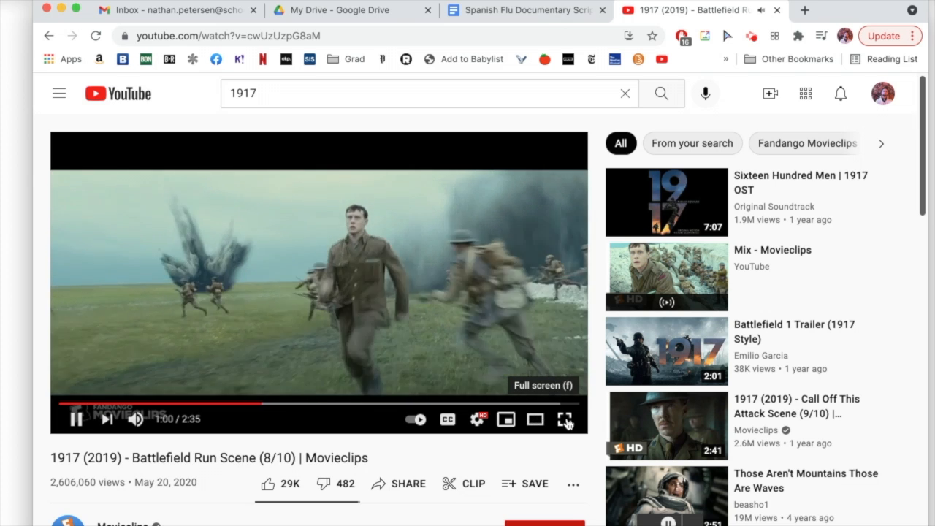
click(566, 421)
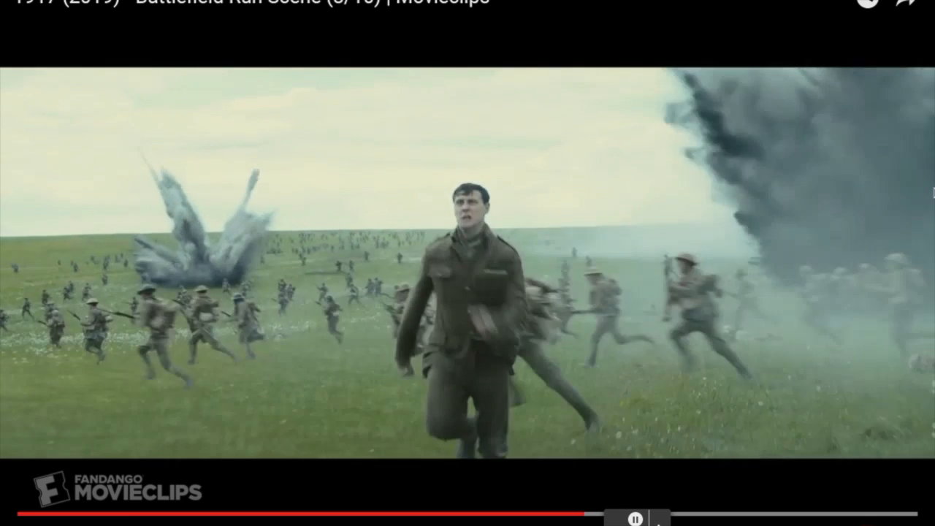
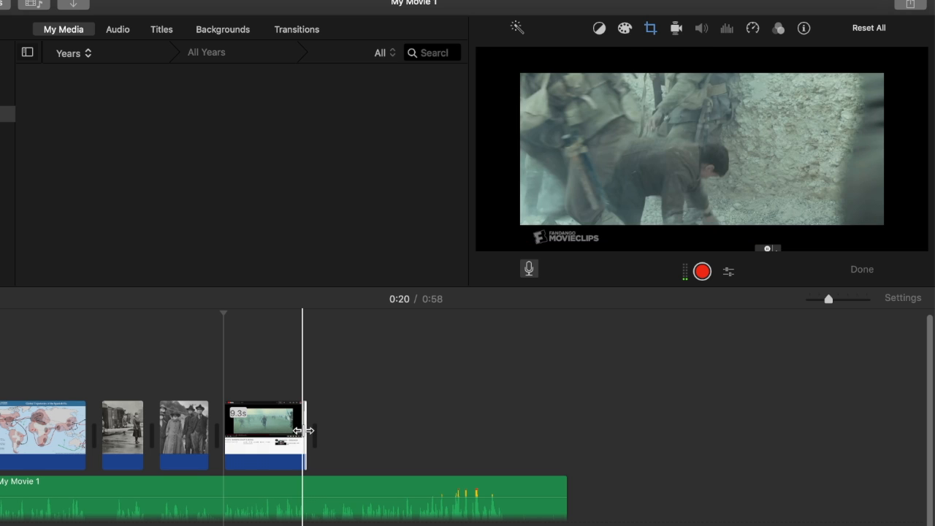
Crop the battle clip to fill on the charging soldiers, removing the watermark, then play from 0:31
click(282, 431)
click(650, 29)
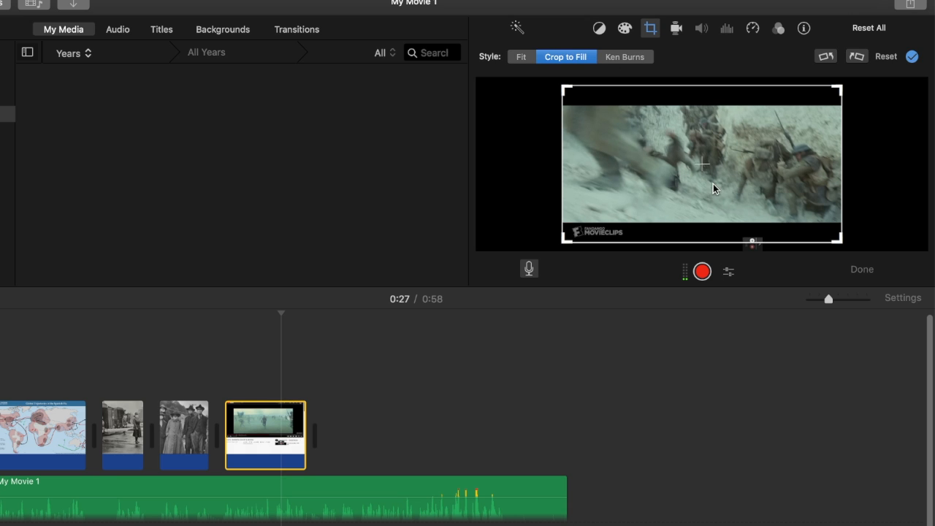
drag(839, 239, 777, 201)
drag(740, 167, 740, 185)
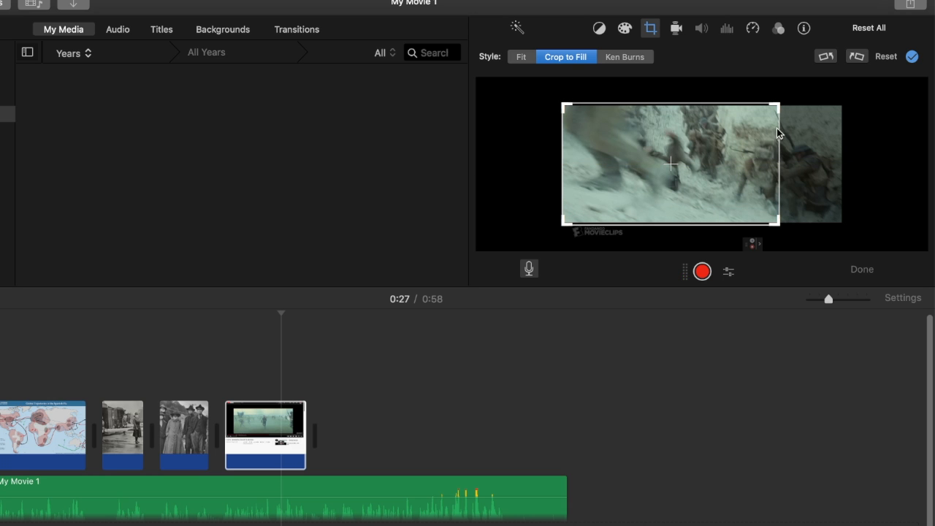
drag(775, 106, 766, 111)
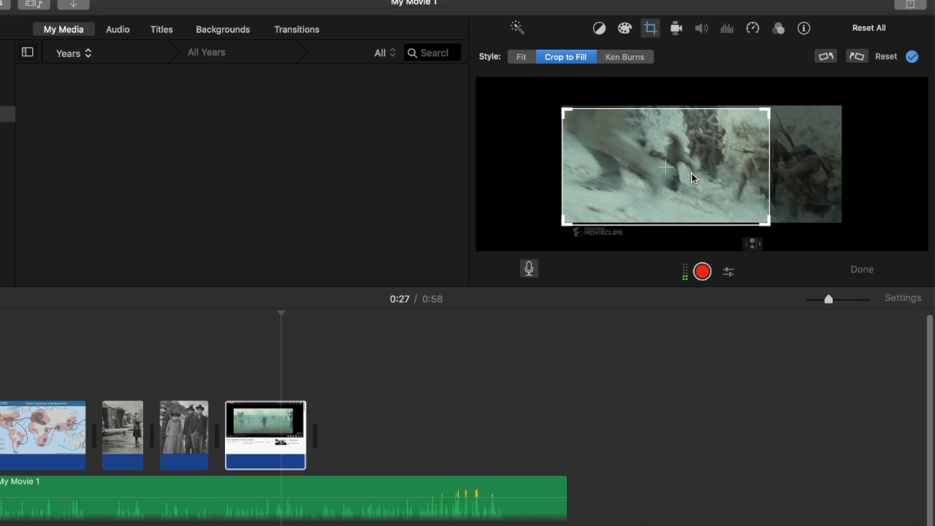
drag(697, 174, 723, 169)
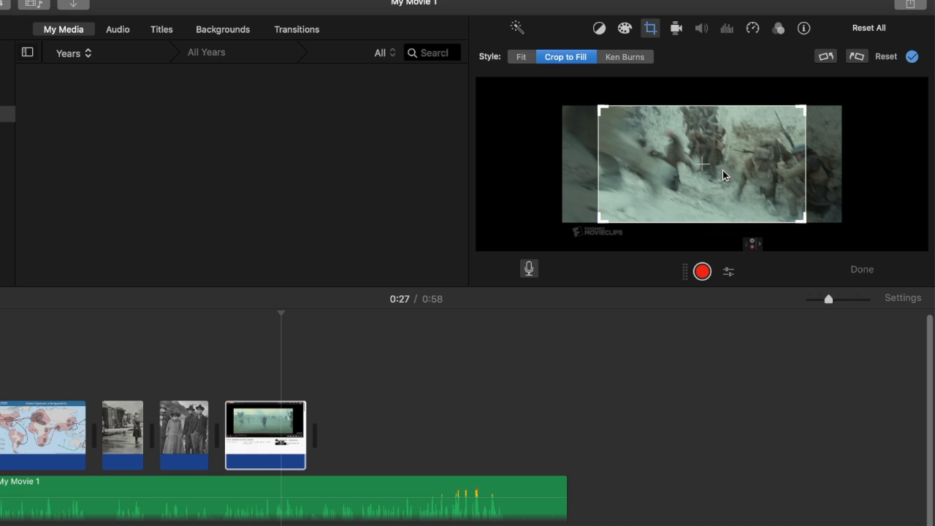
click(337, 361)
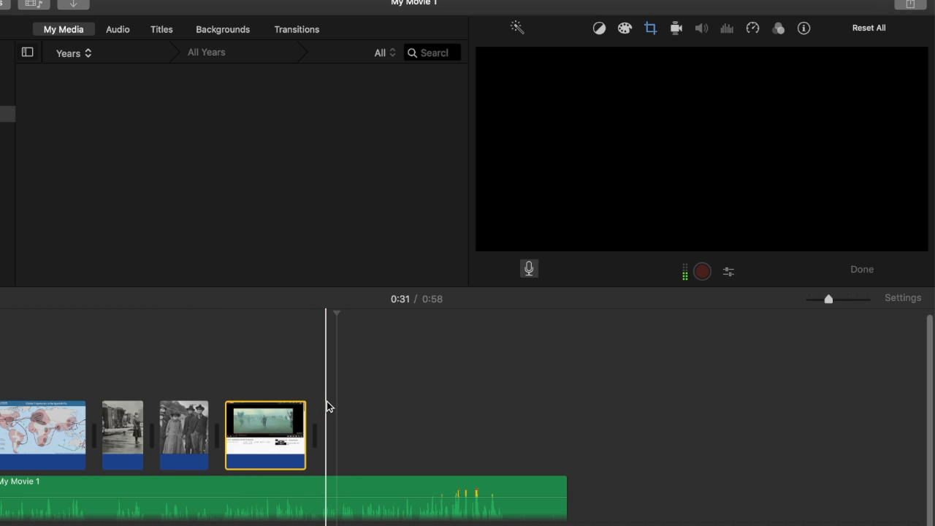
key(space)
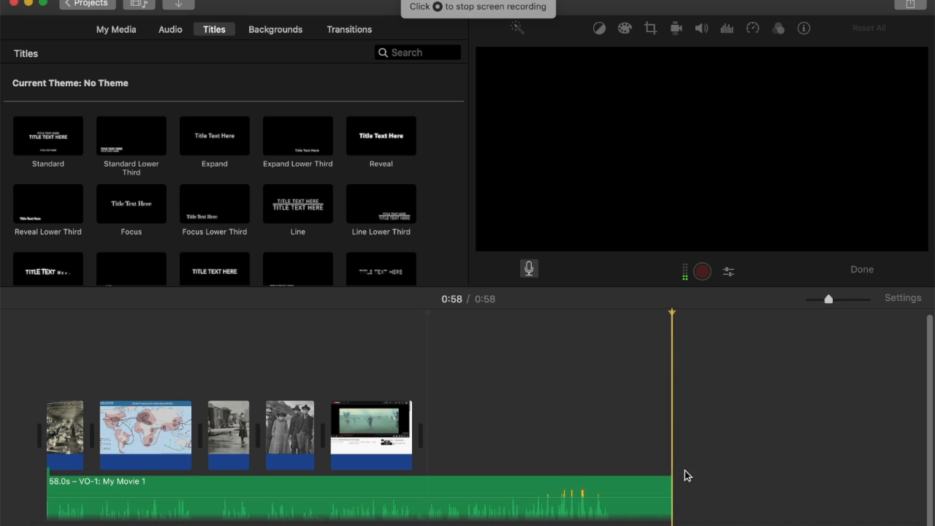
Set the voiceover input source to Built-in Microphone, then select the masked-people photo clip
click(729, 271)
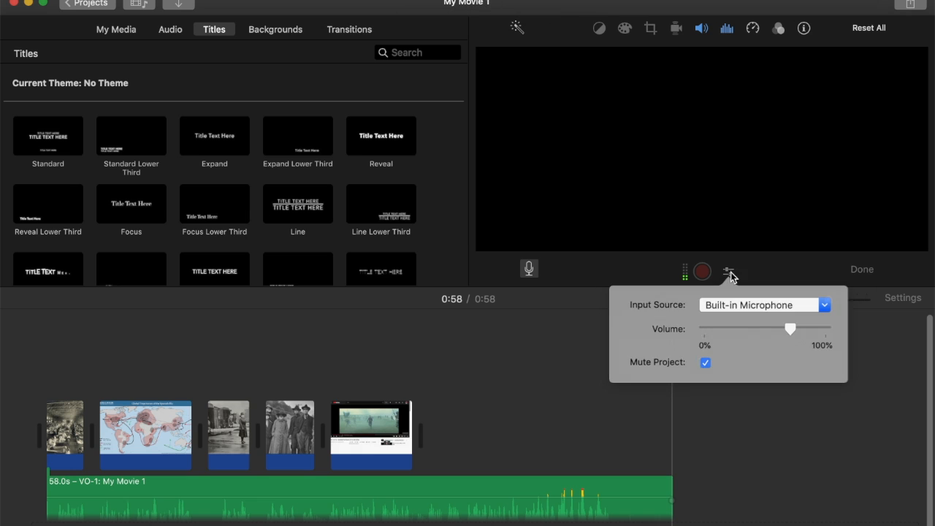
click(740, 307)
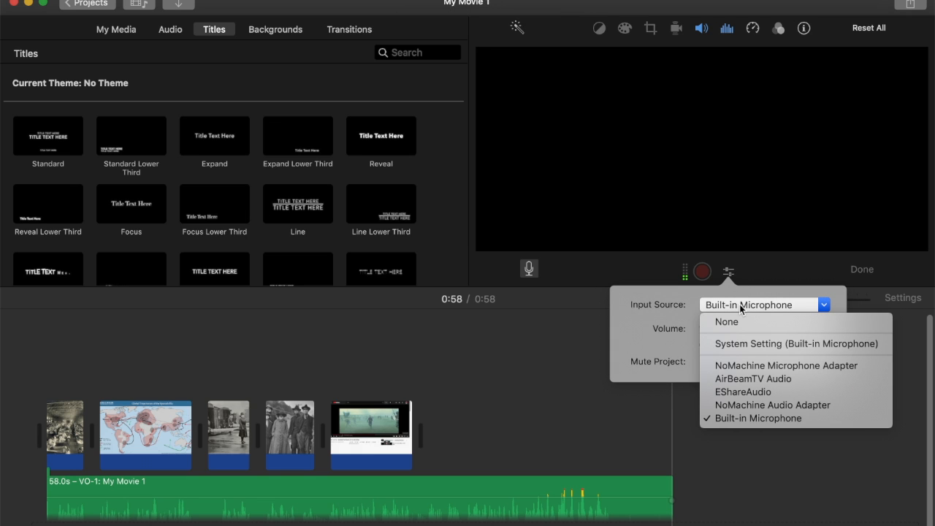
click(738, 419)
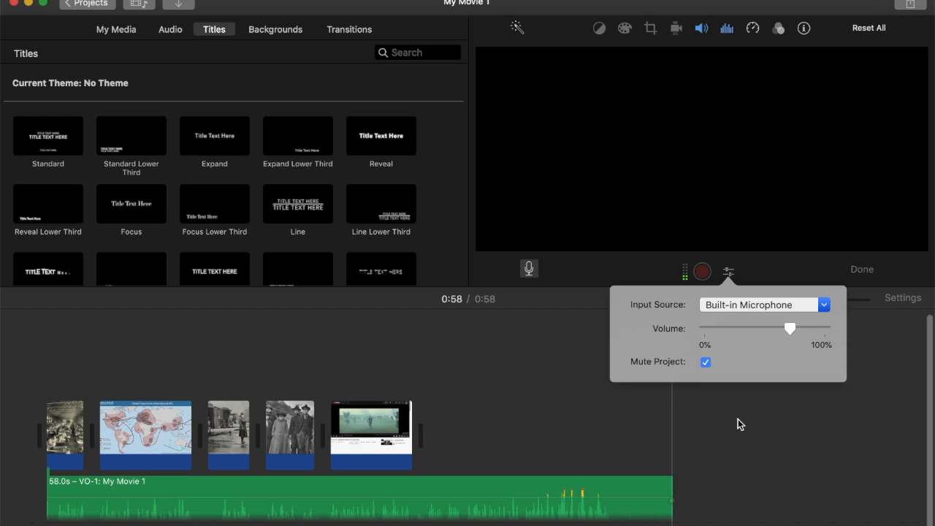
click(583, 359)
click(277, 431)
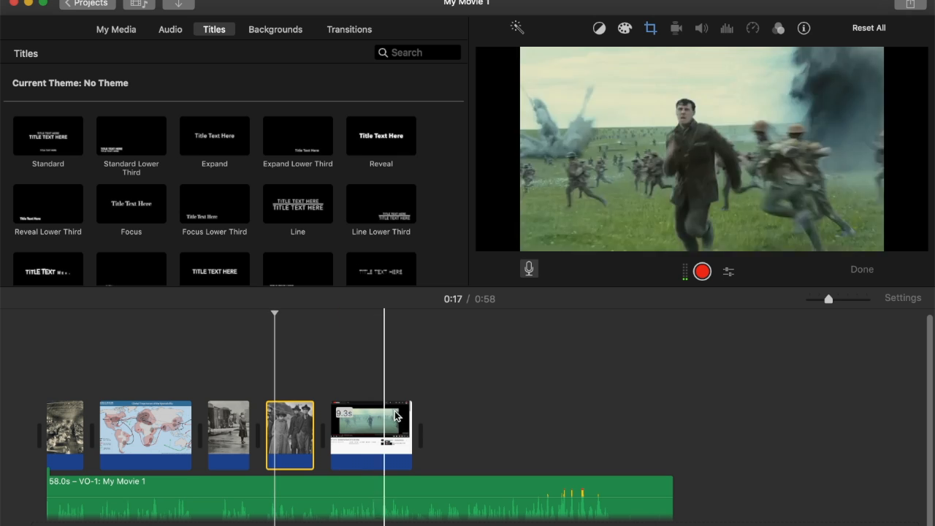
Paste the masked-people photo at the end, lengthen it to about 37.7 seconds, and record a voiceover over it
click(430, 427)
key(super+v)
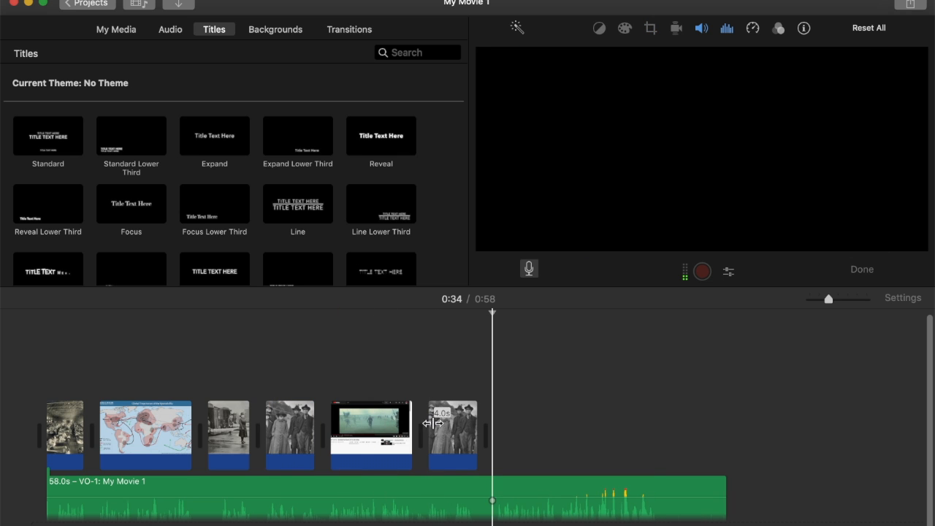
drag(475, 447, 809, 434)
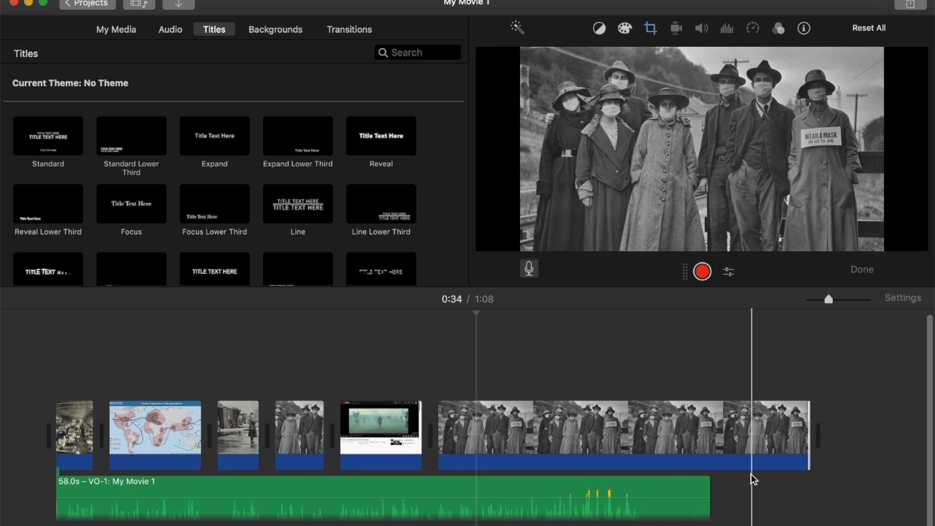
click(712, 502)
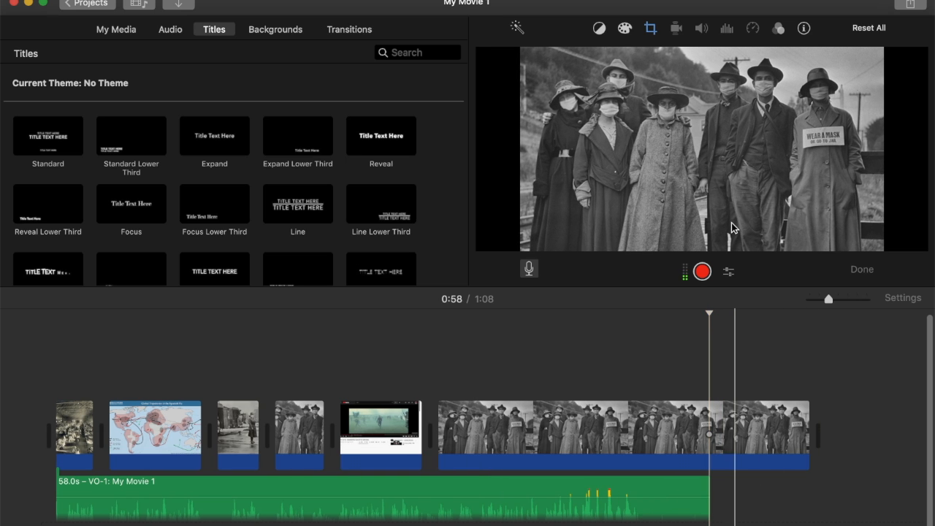
click(703, 272)
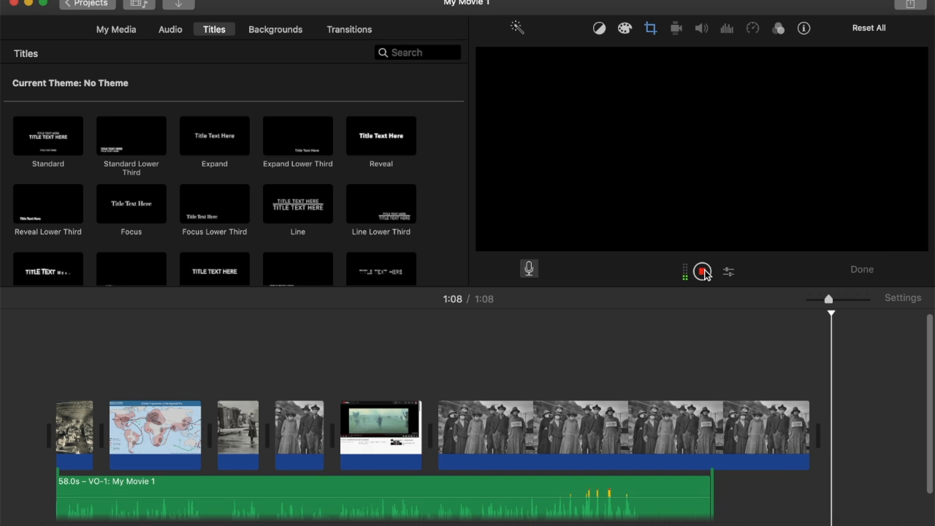
click(704, 273)
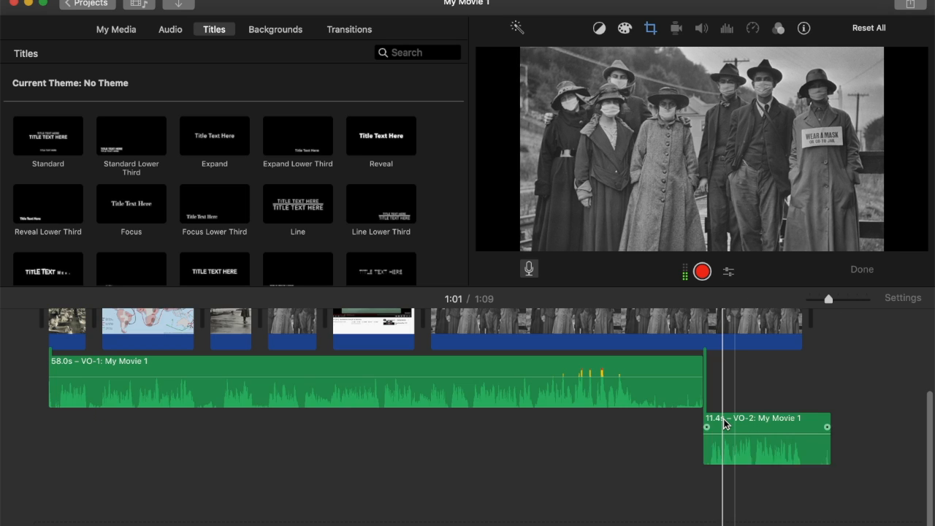
Trim the first voiceover to 53.2 seconds and butt the second voiceover against its end
mouse_move(733, 423)
mouse_down()
mouse_move(745, 424)
mouse_move(719, 416)
mouse_move(727, 417)
mouse_up()
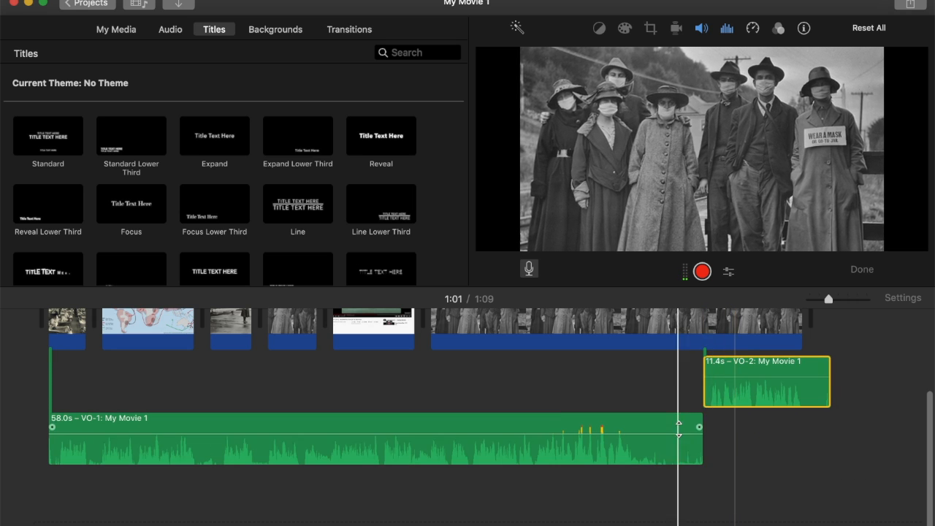
click(619, 383)
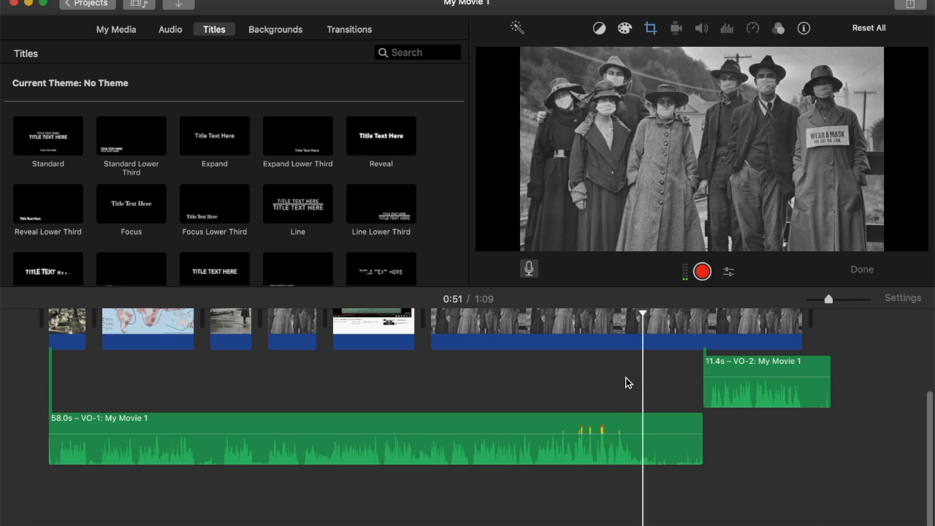
drag(701, 454, 665, 453)
drag(732, 391, 695, 390)
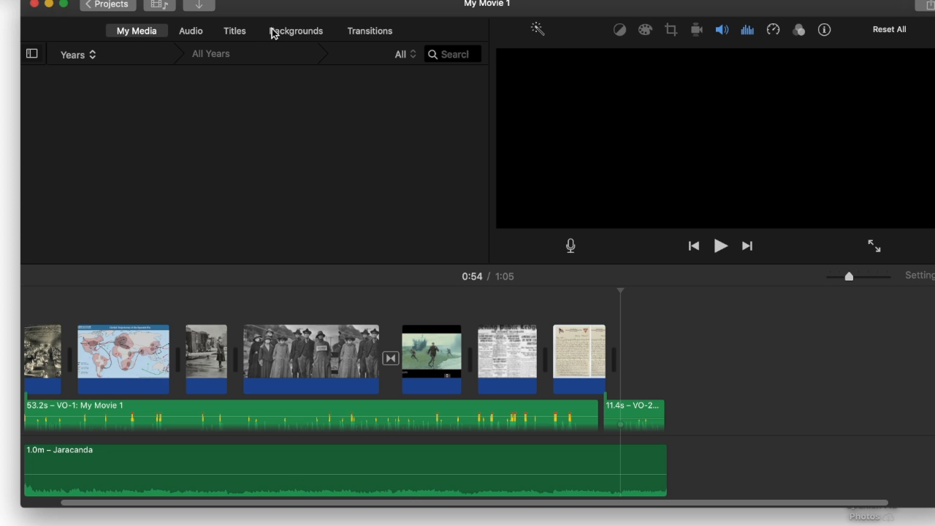
Add the Paper background at the end, trim the letter clip to about 5 seconds, and extend Paper to 11.4 seconds
click(287, 33)
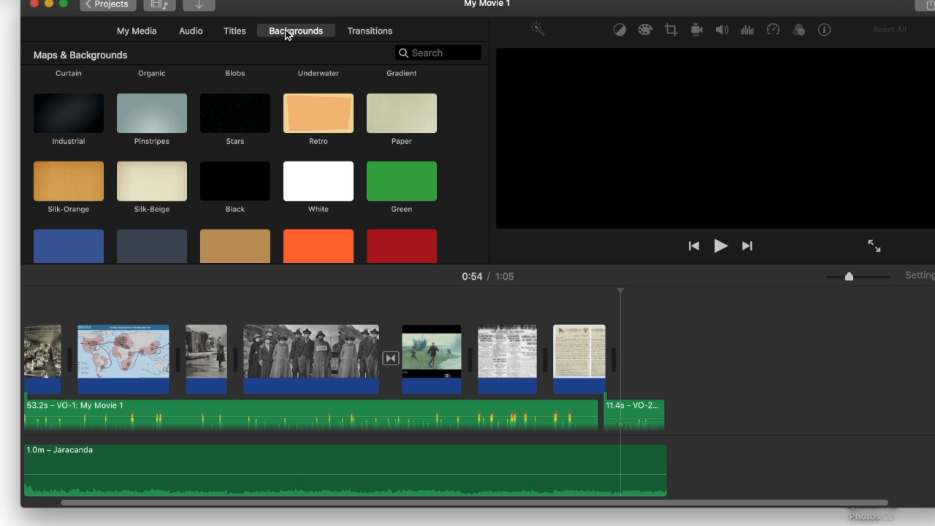
scroll(417, 119, up, 5)
scroll(416, 119, down, 6)
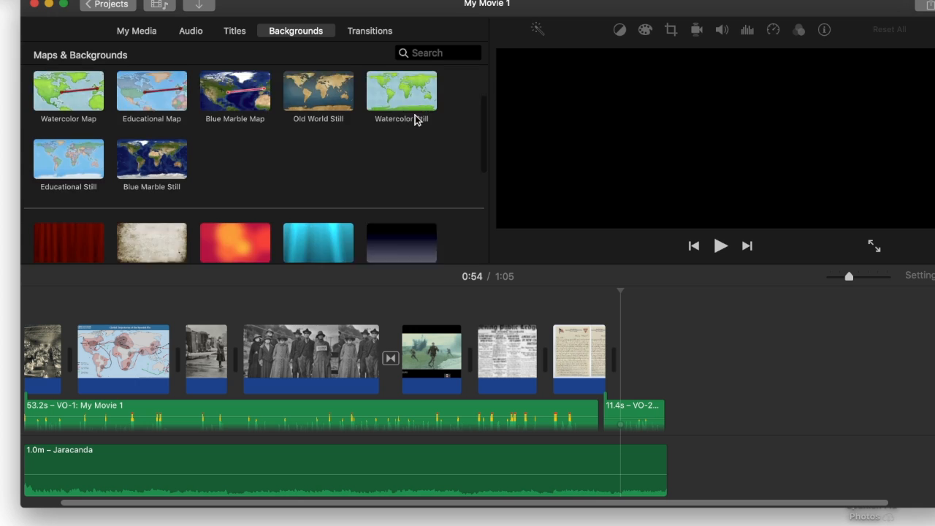
drag(404, 155, 625, 356)
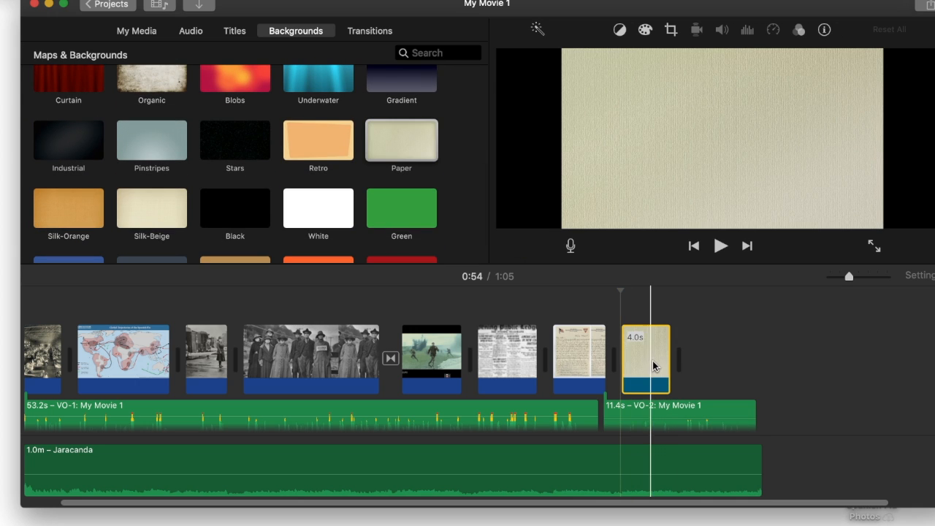
drag(634, 409, 645, 406)
drag(603, 381, 598, 382)
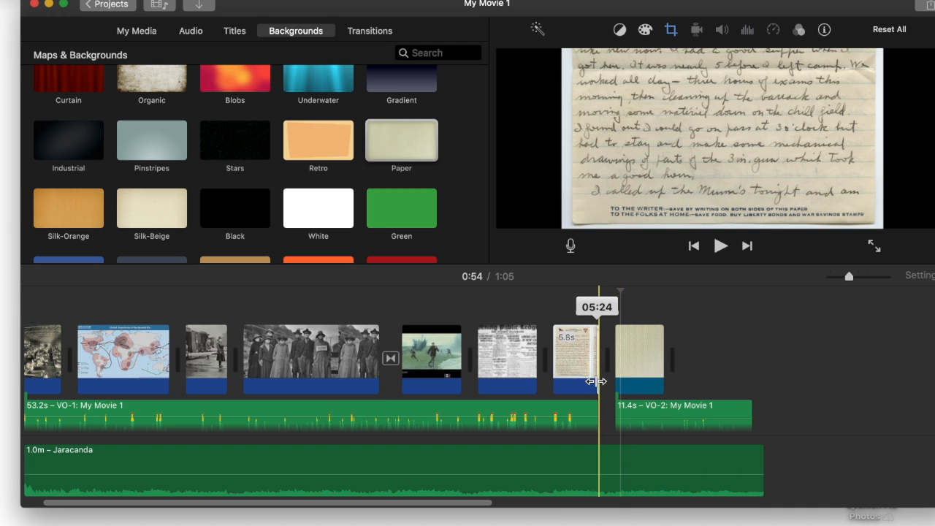
click(644, 364)
drag(673, 358, 739, 356)
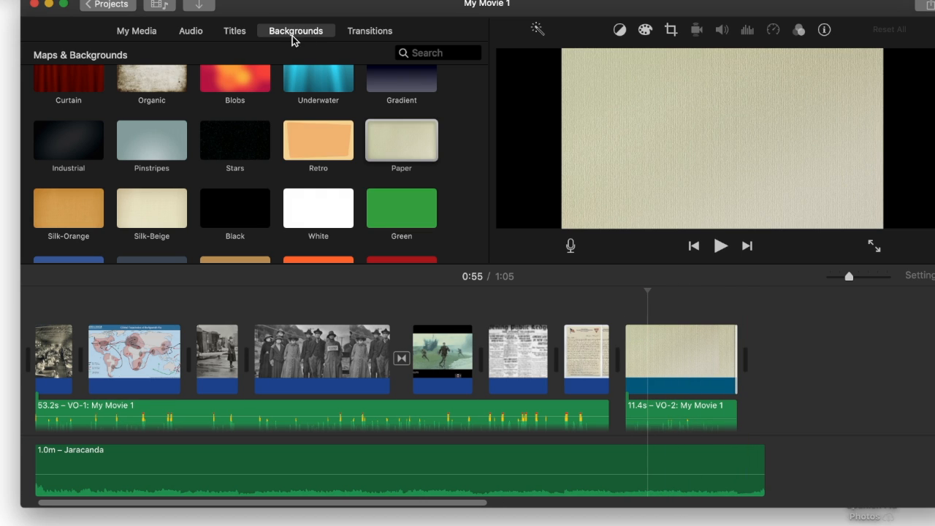
click(235, 32)
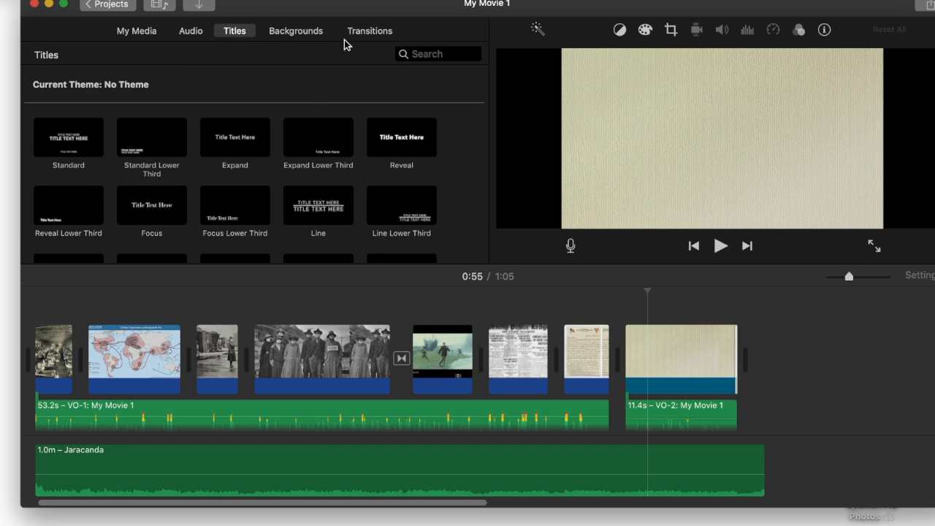
Place a Centered title over the Paper clip, aligned with the second voiceover and stretched to 11.4 seconds
scroll(227, 191, down, 3)
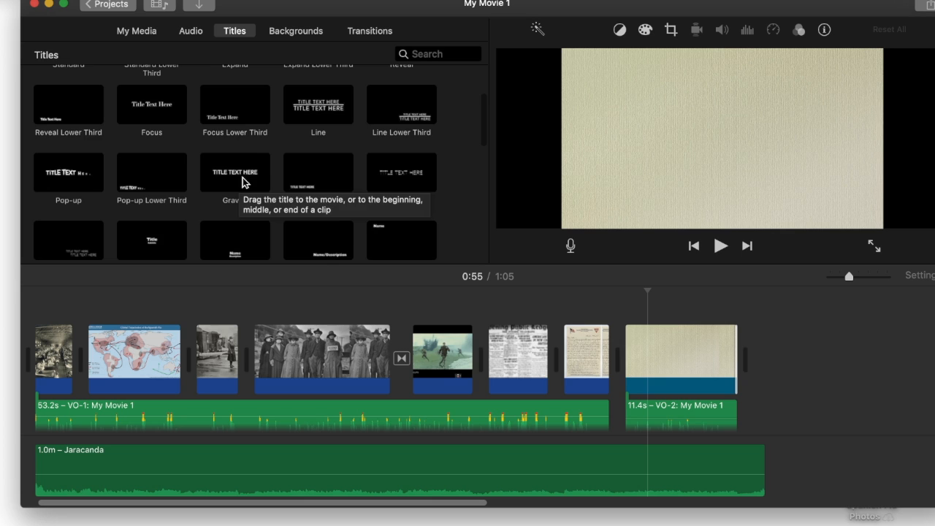
scroll(234, 188, down, 2)
click(150, 171)
drag(148, 171, 647, 315)
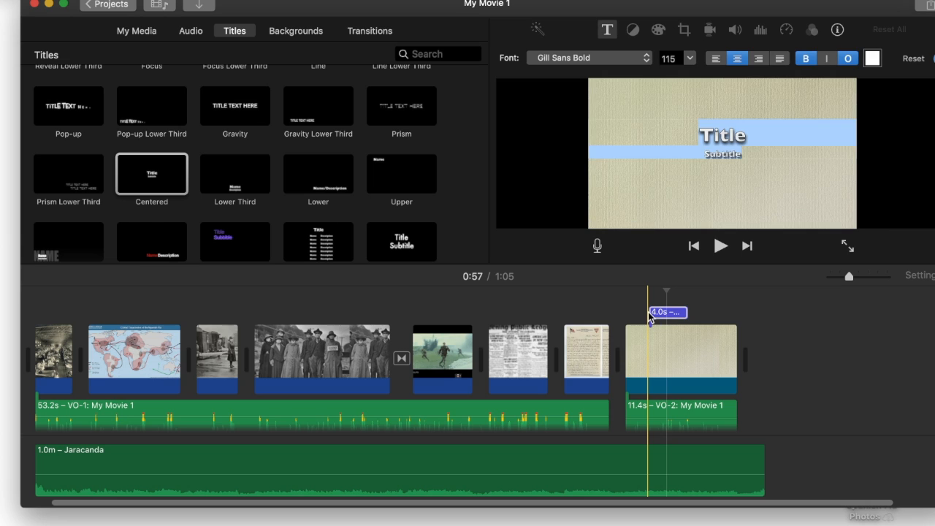
drag(659, 316, 662, 313)
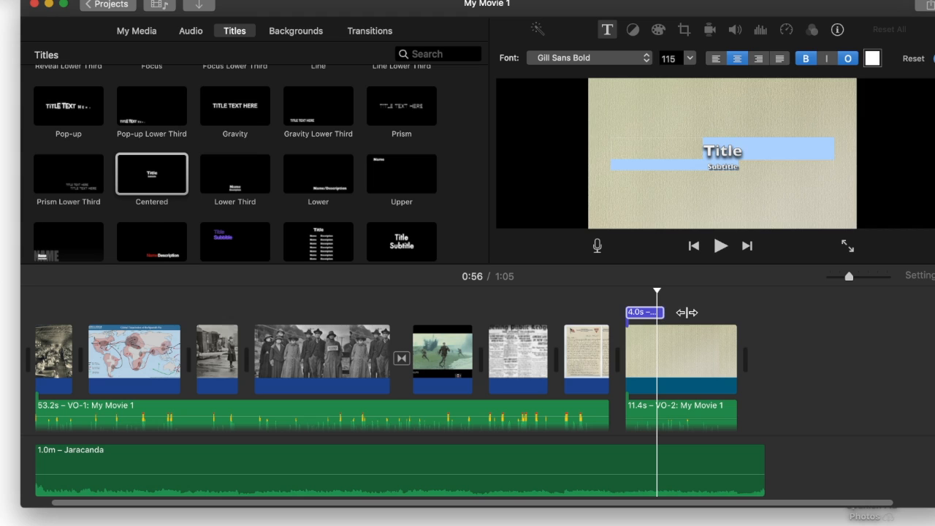
drag(664, 312, 738, 311)
click(692, 313)
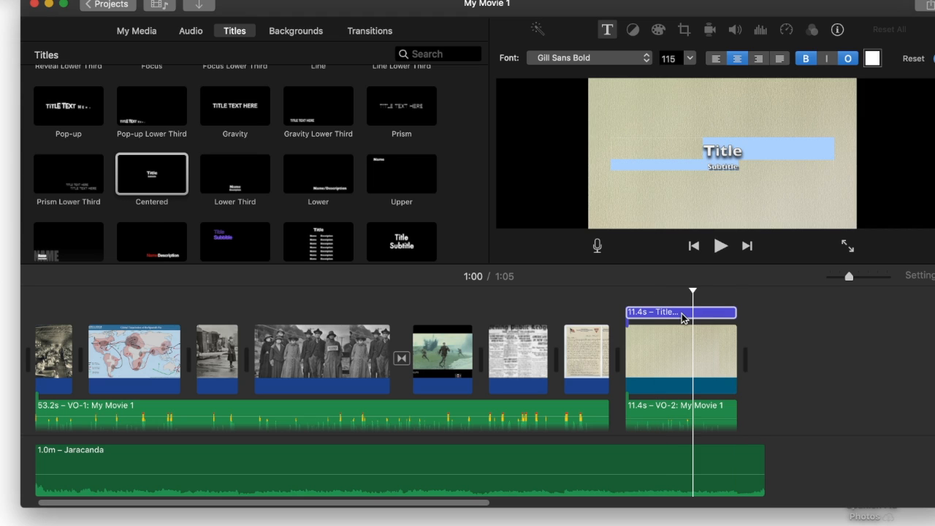
click(665, 313)
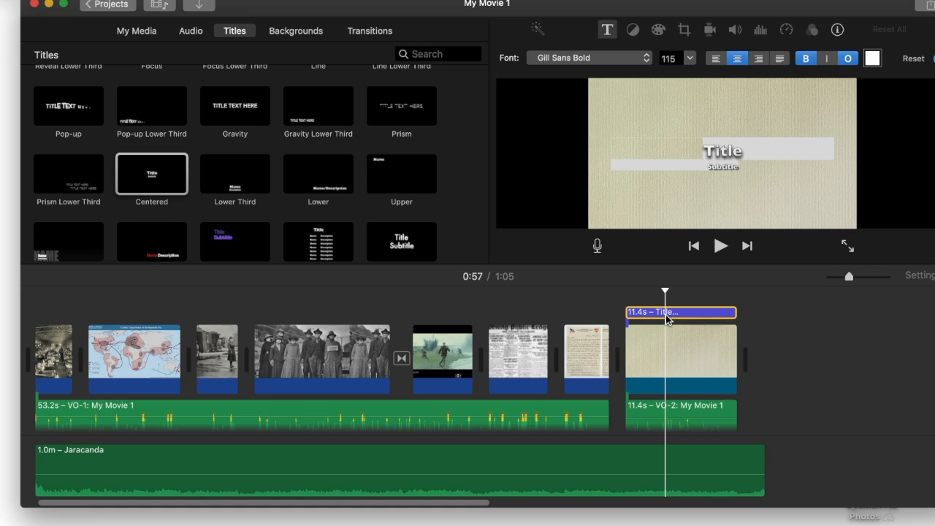
Change the title to 'What did letters from WWI troops tell us about the Spanish Flu?' with no subtitle
triple_click(724, 154)
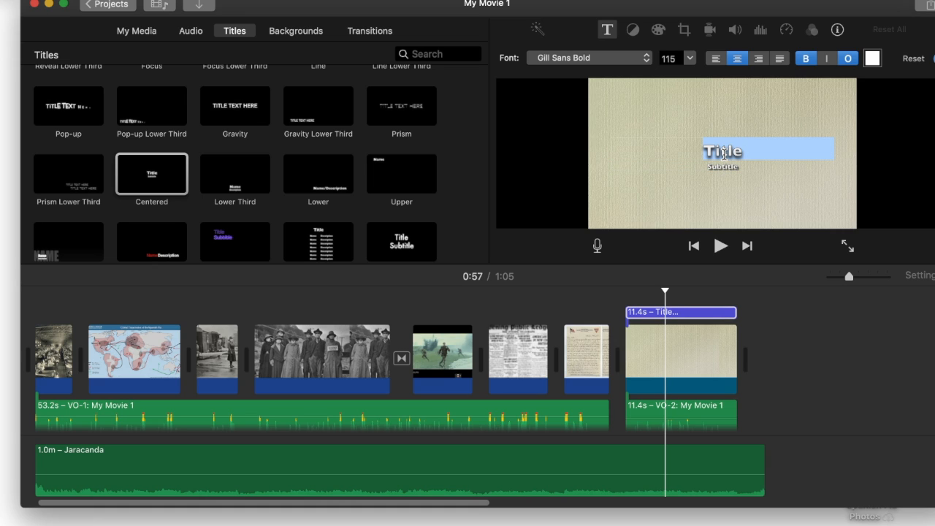
text(What)
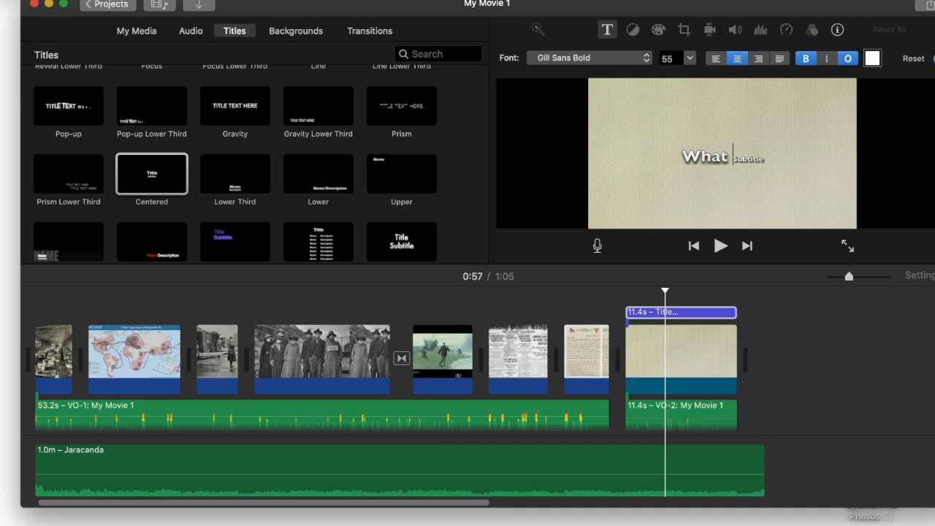
text( did)
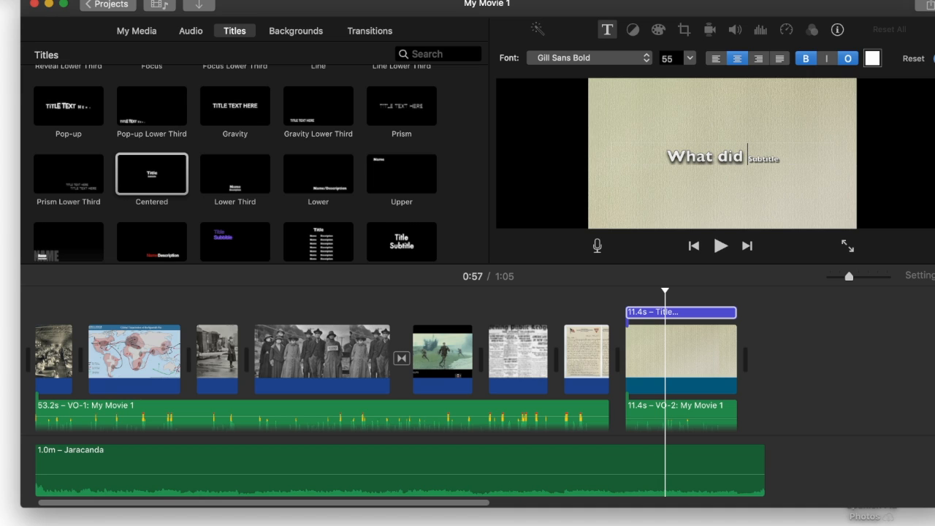
text( letters from WWI tr)
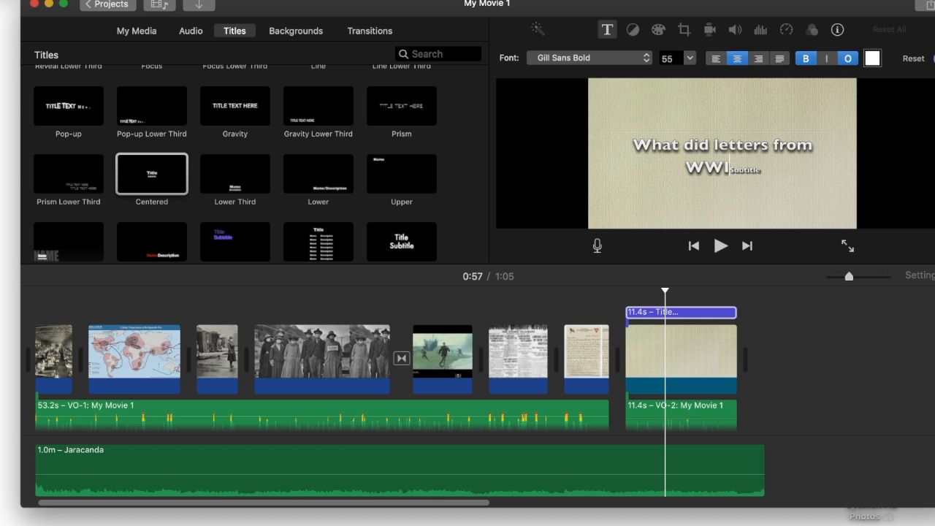
text(oops tell us about the Spanish Flu?)
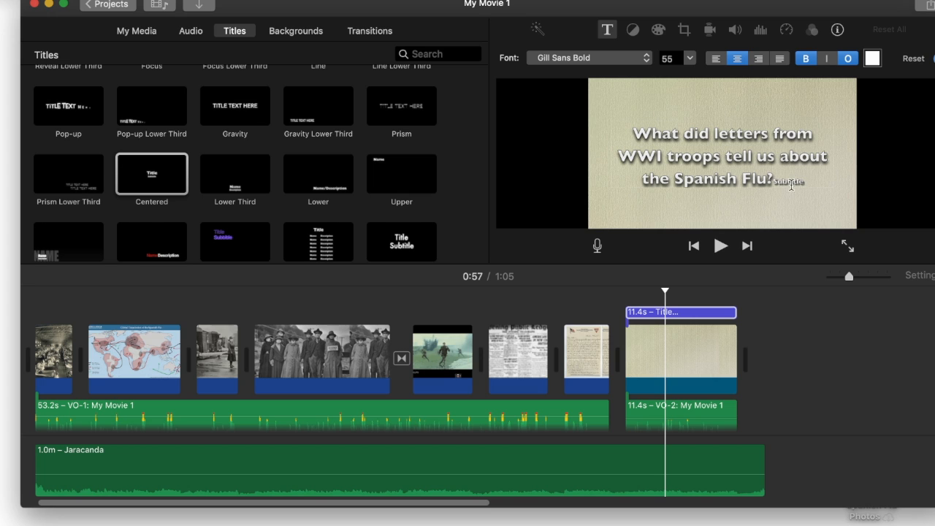
key(BackSpace)
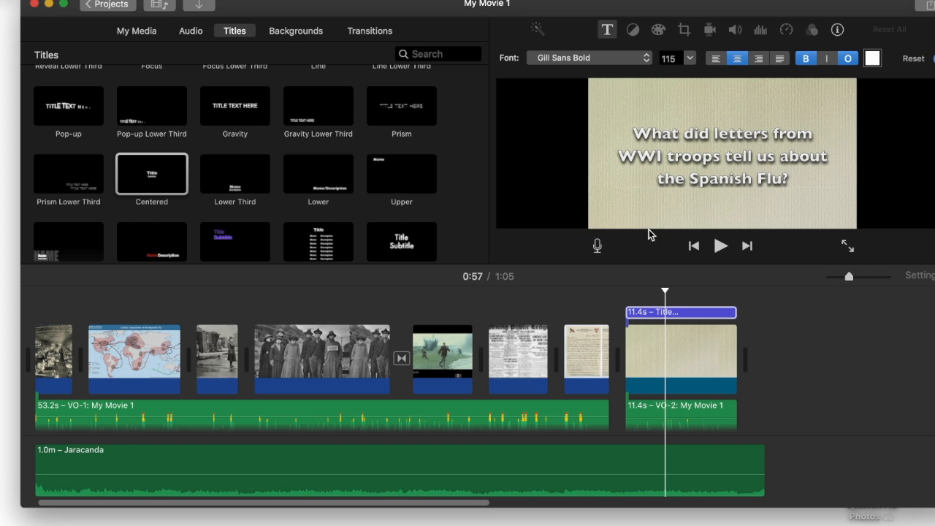
click(604, 317)
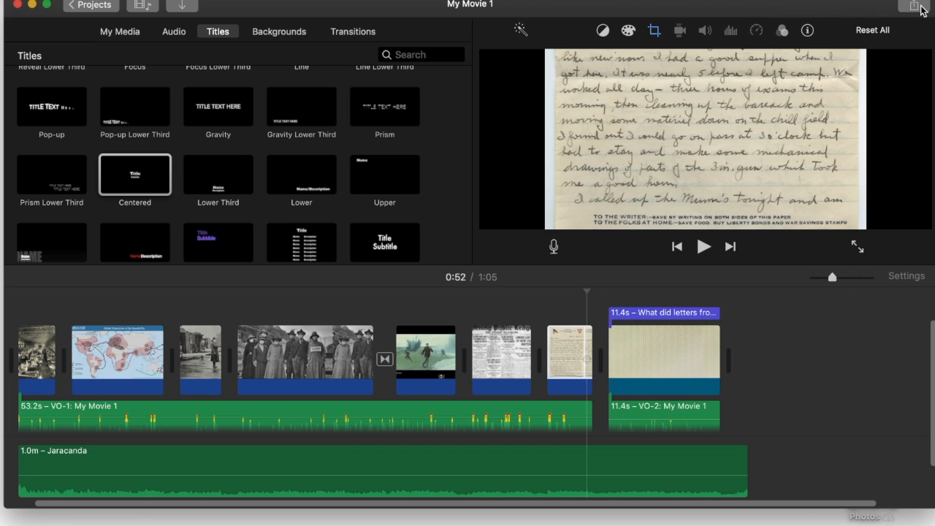
Export the movie as a 720p file named 'Spanish Flu' to the Desktop
click(916, 6)
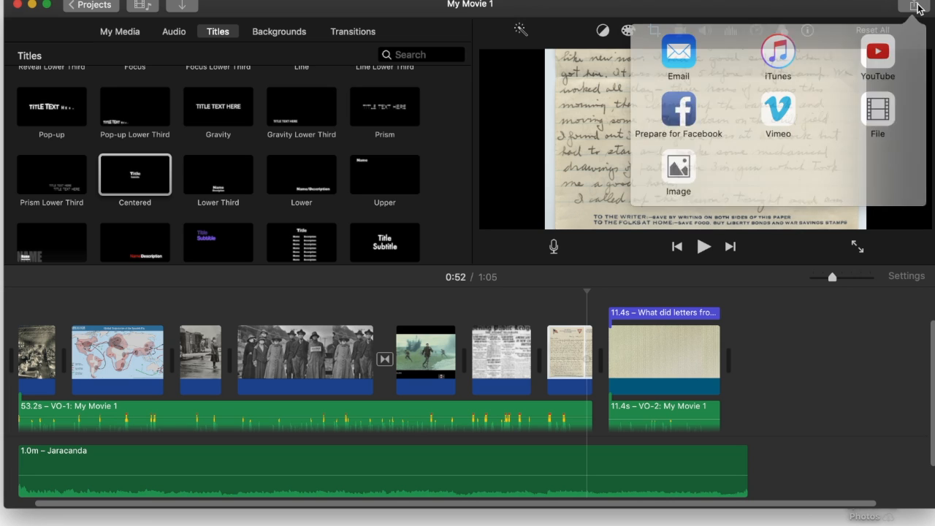
click(882, 106)
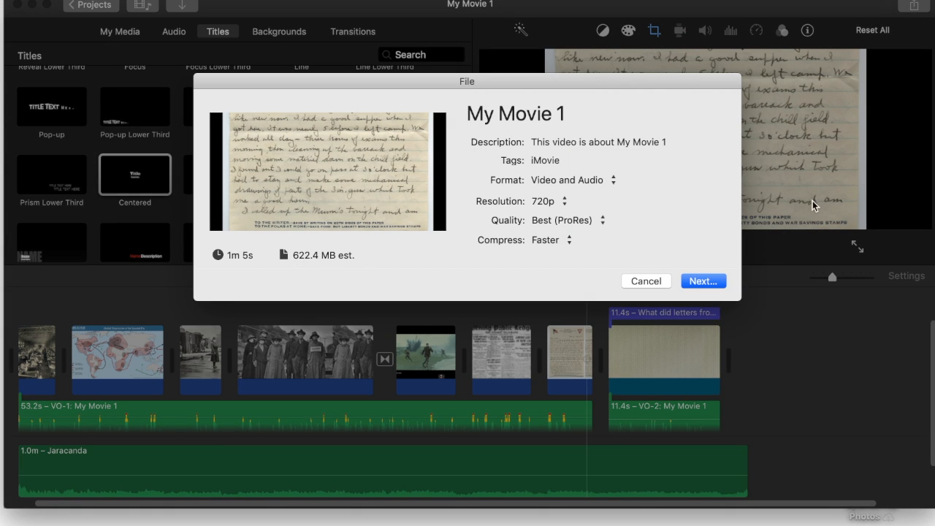
click(716, 281)
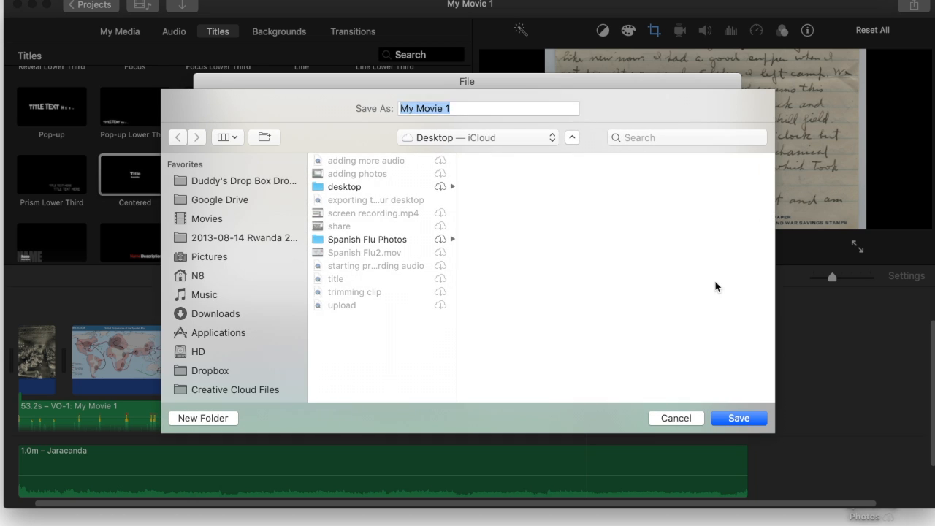
text(Spanish Flu)
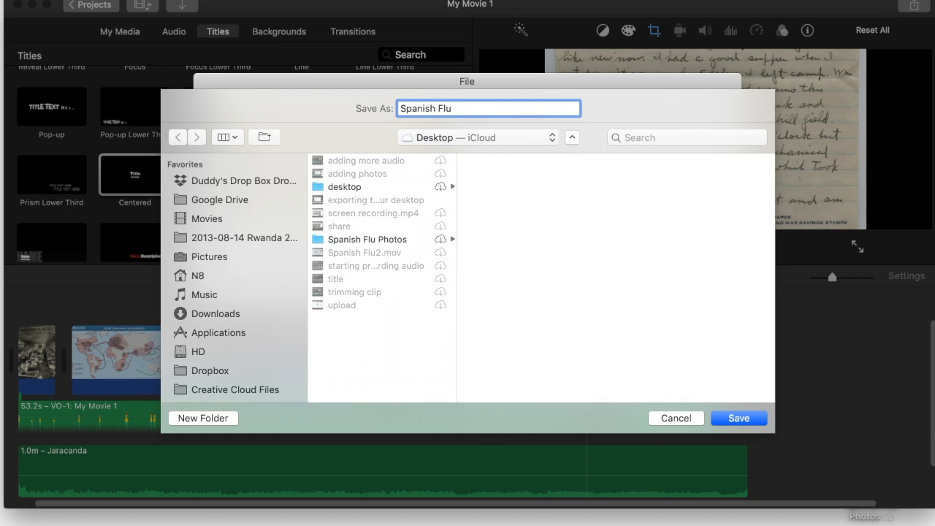
key(Return)
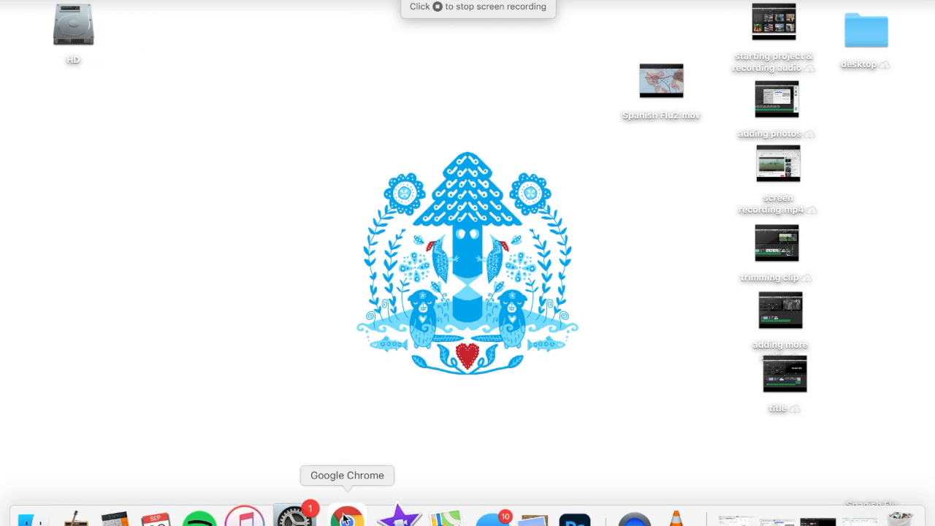
Cancel the running Google Drive upload and minimize the browser
click(346, 513)
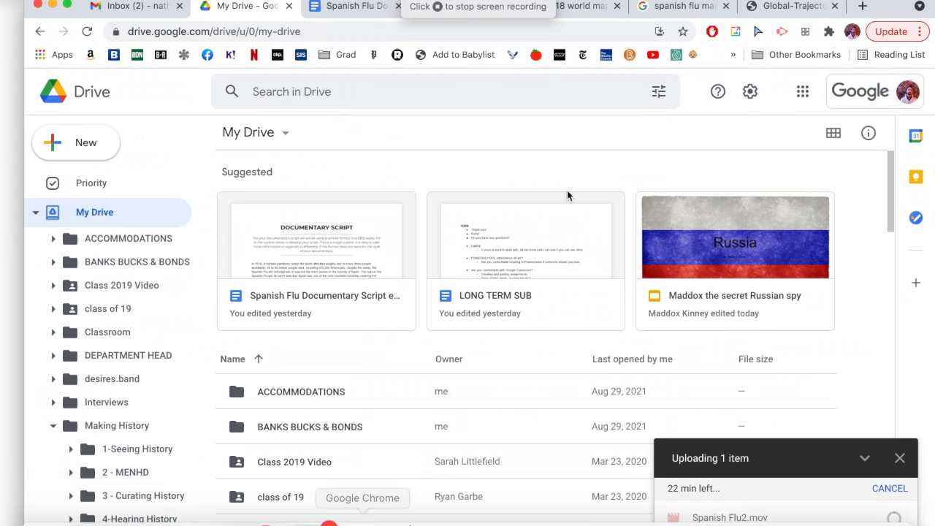
click(901, 458)
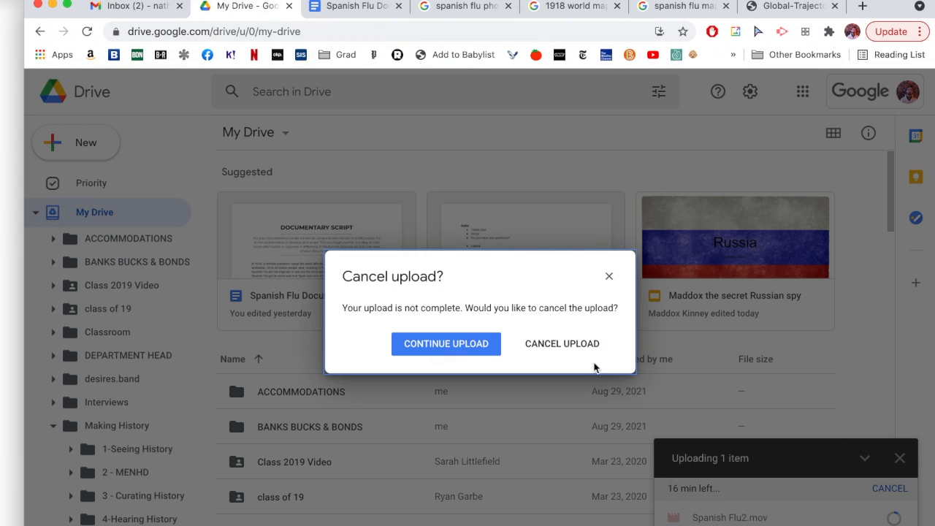
click(562, 344)
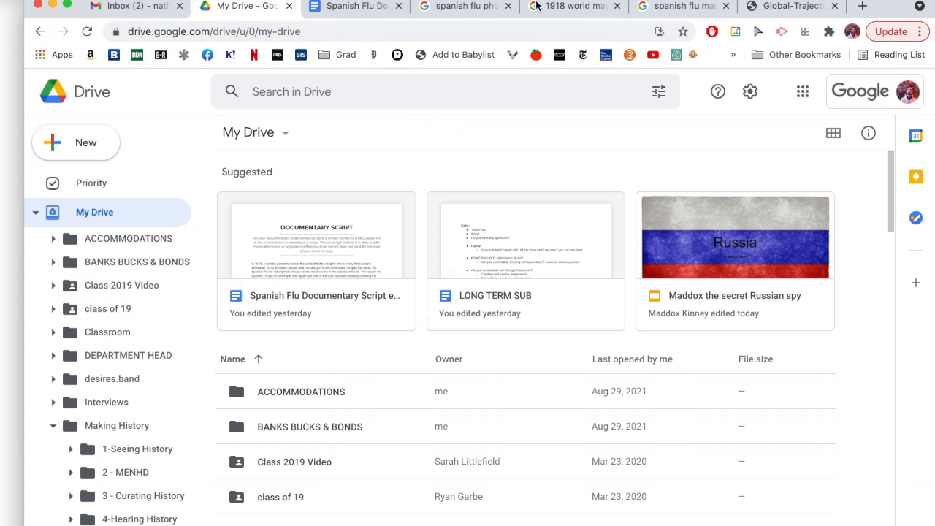
click(52, 6)
Drag Spanish Flu2.mov from the desktop into My Drive to upload it, then minimize the browser
drag(664, 104, 508, 88)
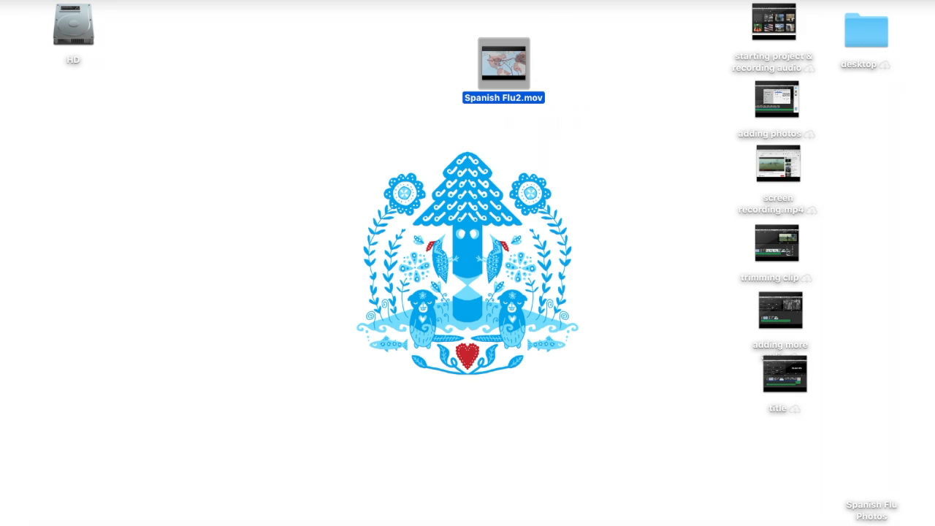
mouse_move(618, 517)
click(351, 517)
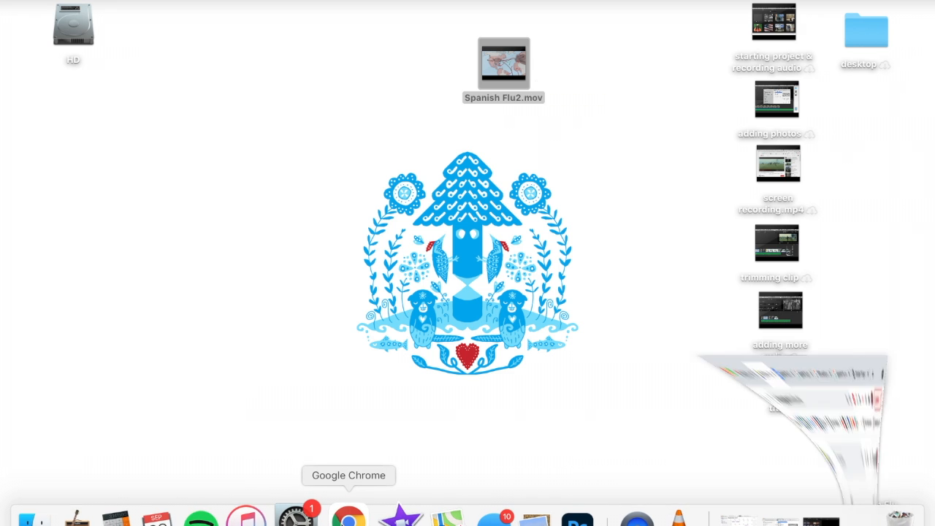
drag(465, 2, 479, 149)
drag(513, 63, 134, 367)
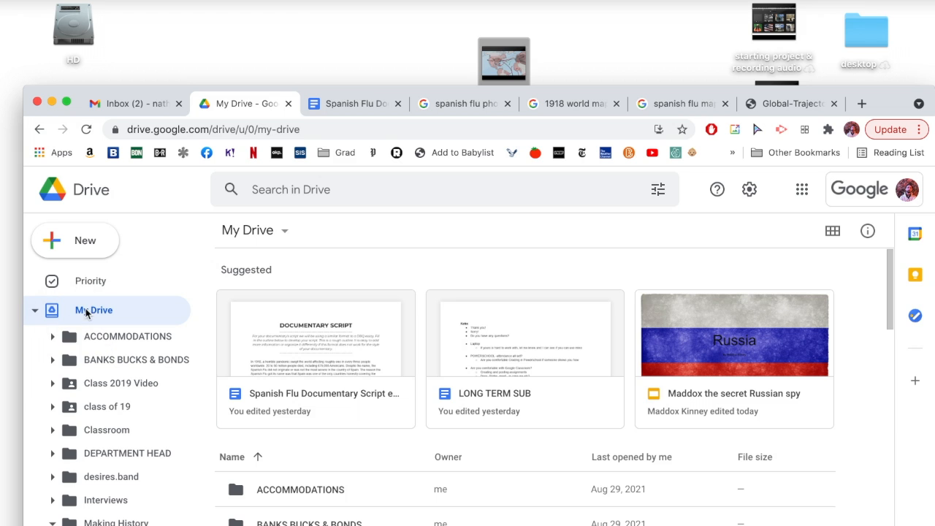
drag(379, 95, 378, 1)
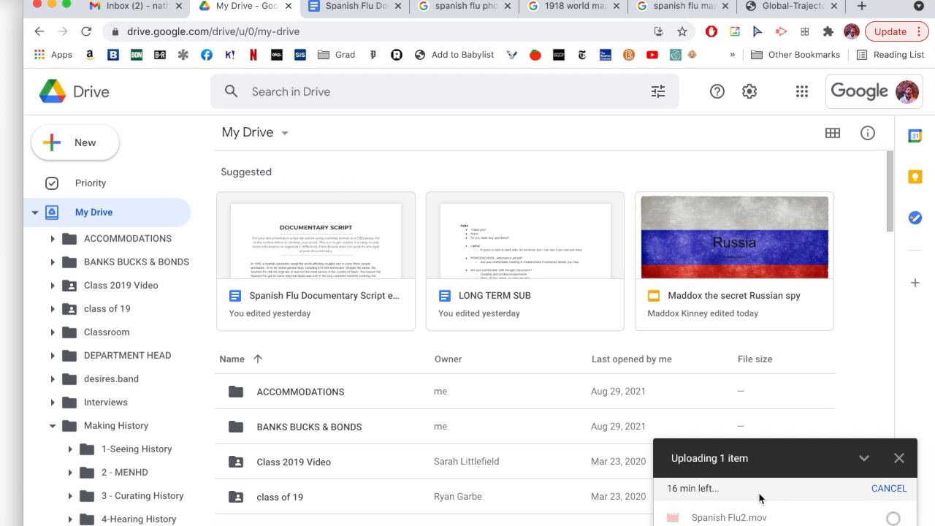
click(50, 6)
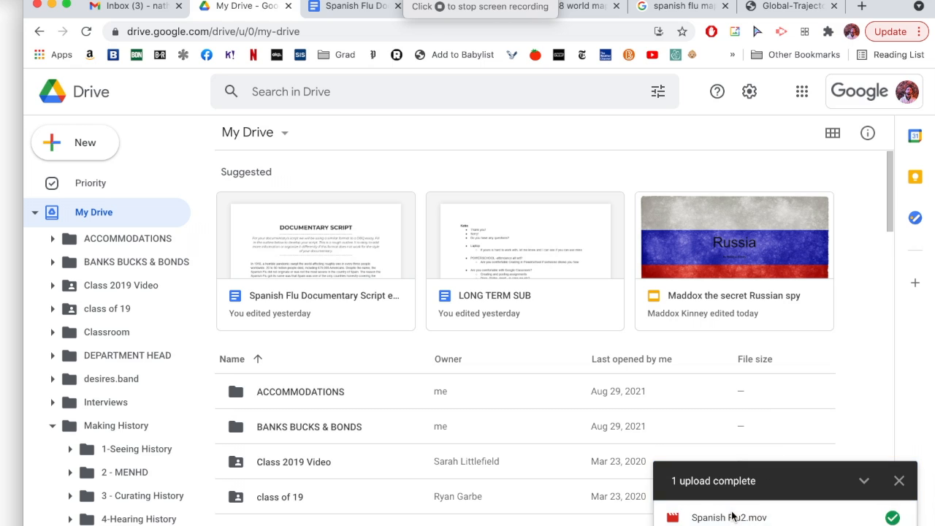
Open the uploaded Spanish Flu2.mov preview and share it, adding a colleague as an Editor
click(733, 517)
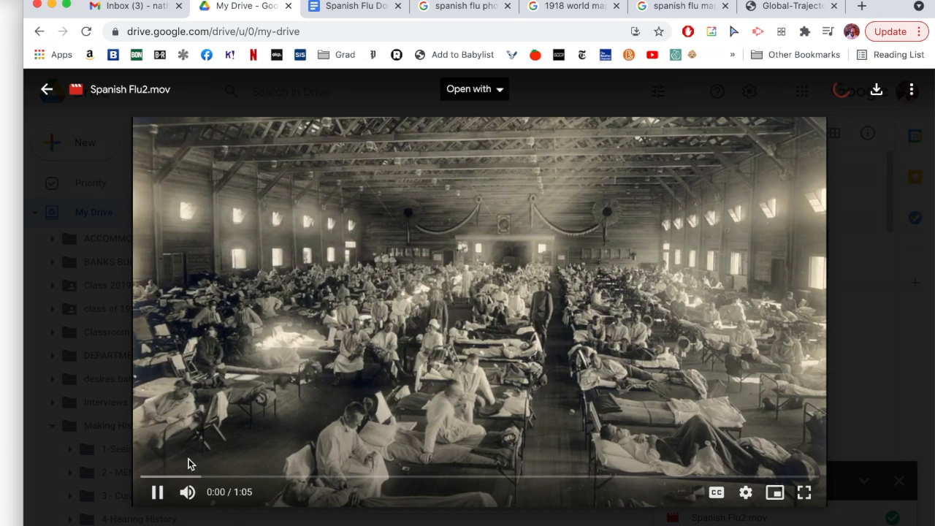
click(157, 492)
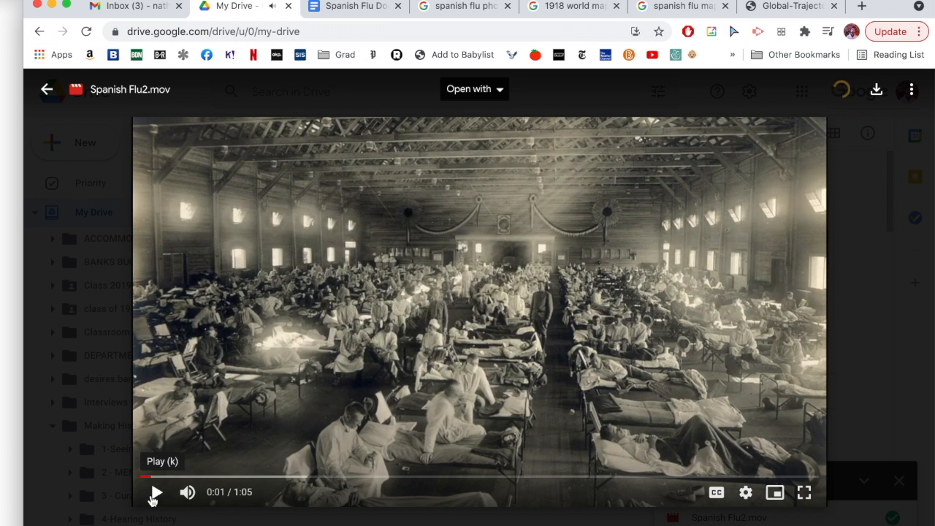
click(912, 90)
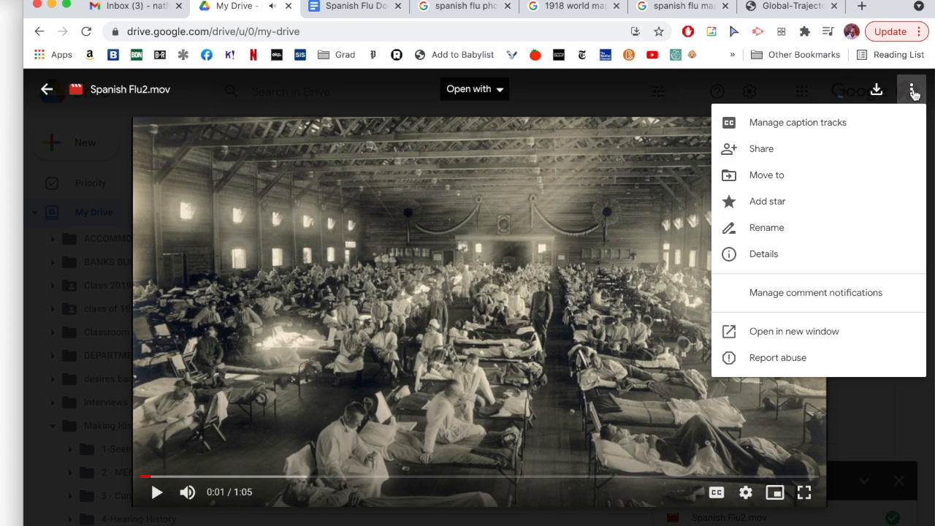
click(777, 152)
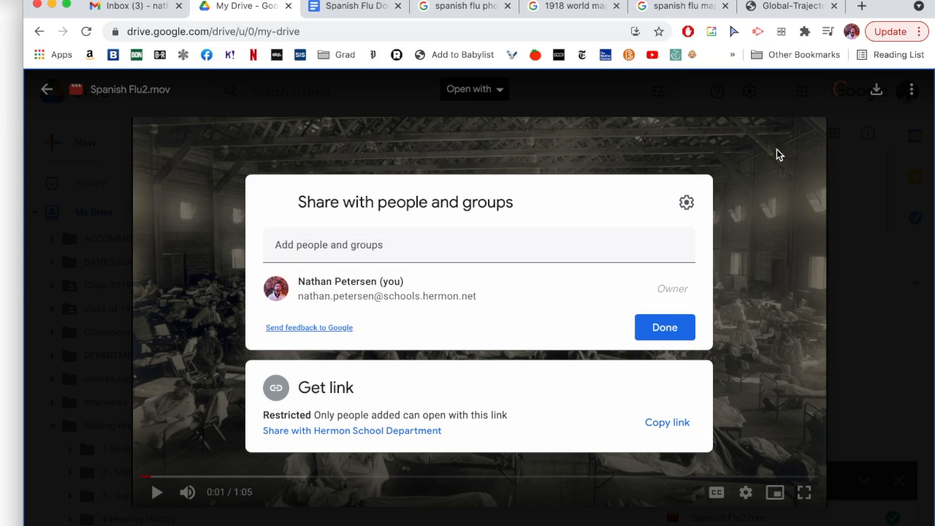
click(295, 244)
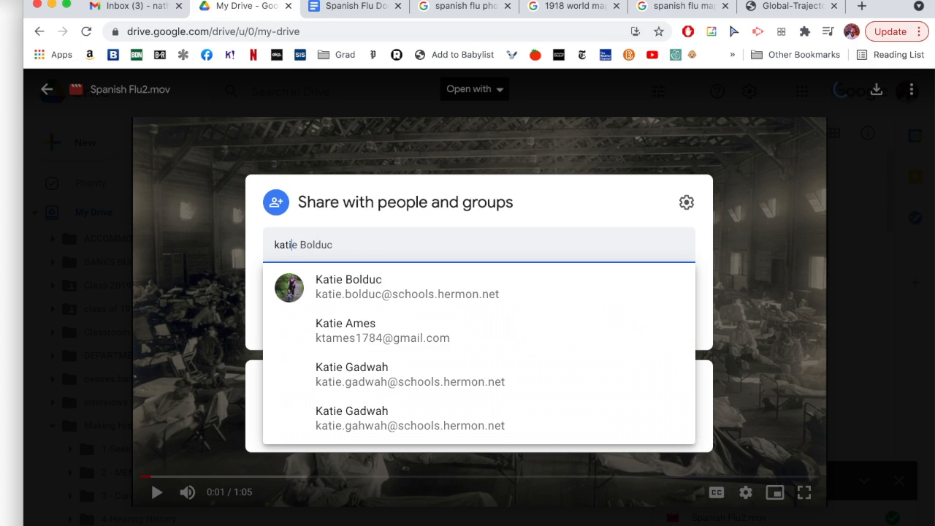
click(361, 295)
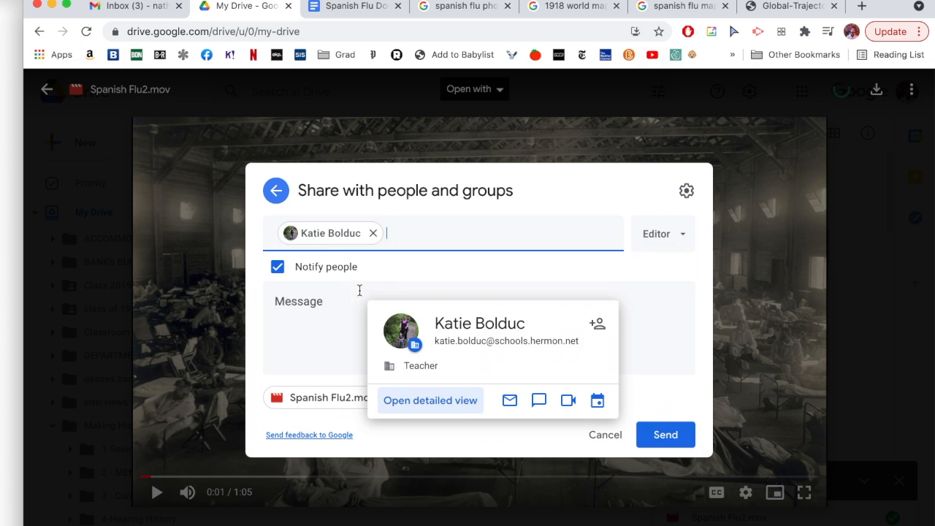